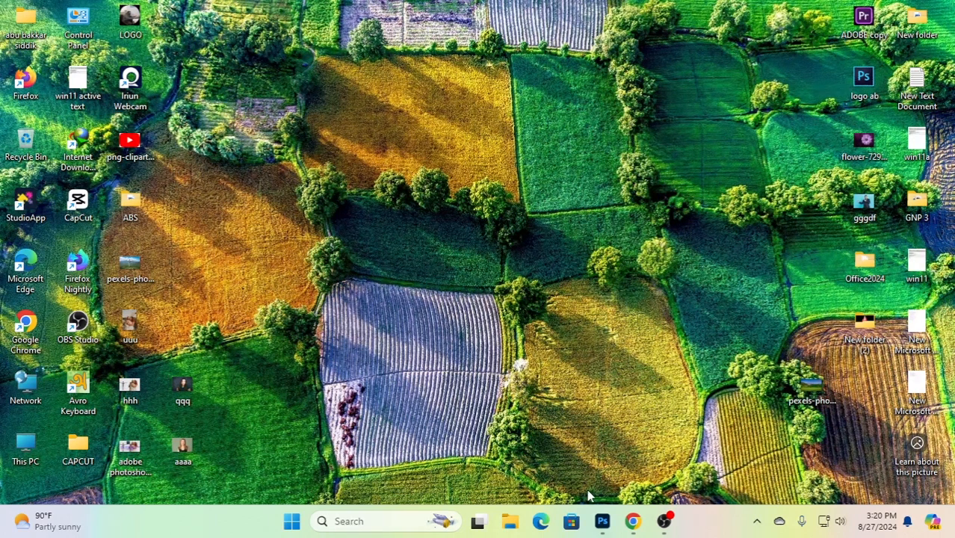
Switch to Chrome and search Google for "passport size pixel"
click(603, 521)
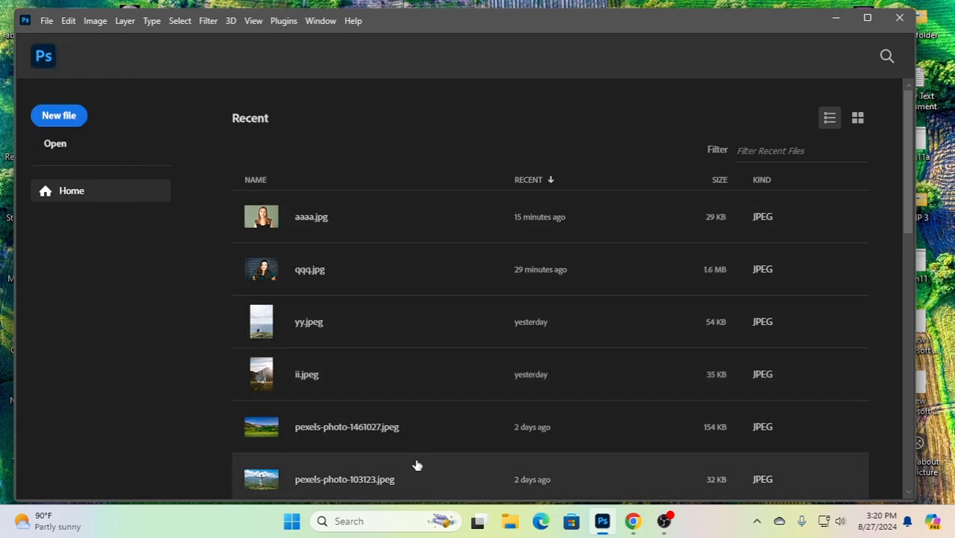
click(632, 521)
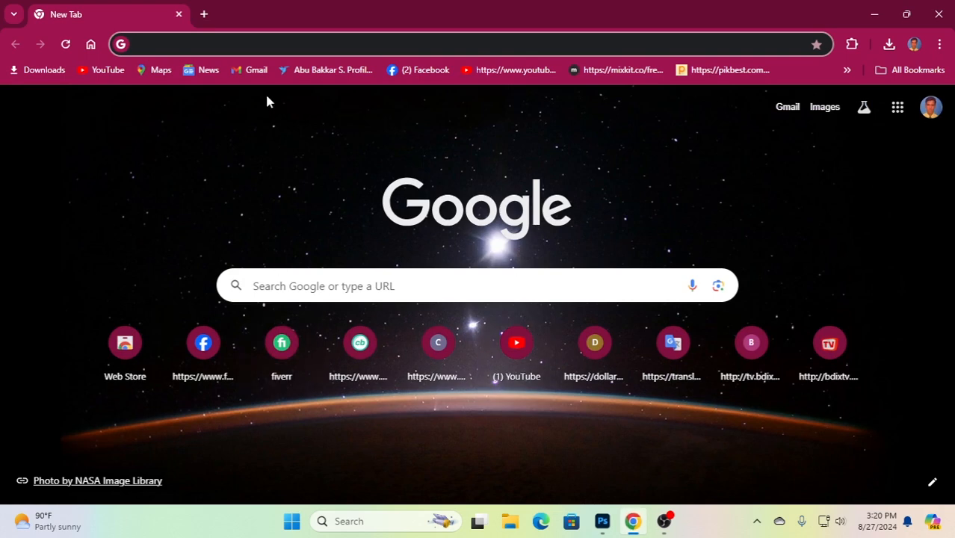
click(183, 44)
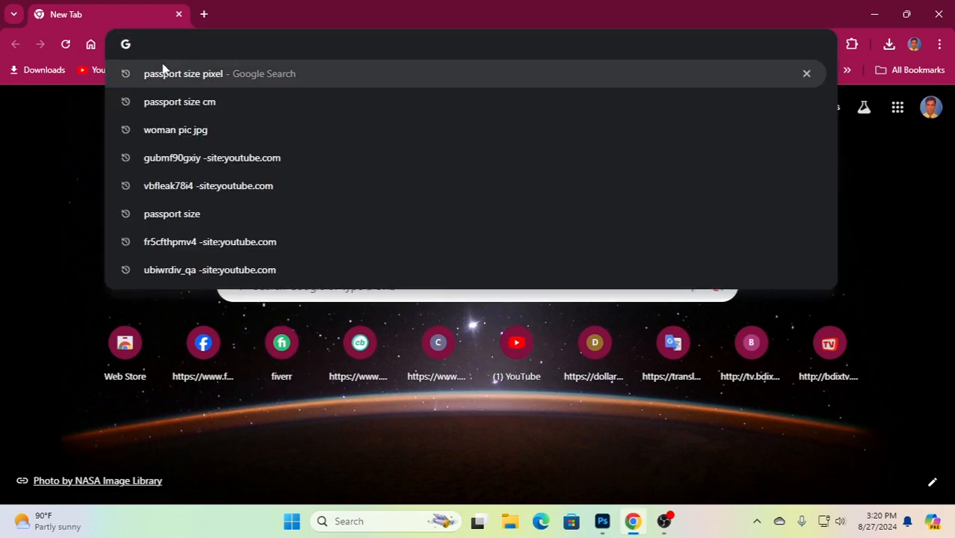
click(216, 75)
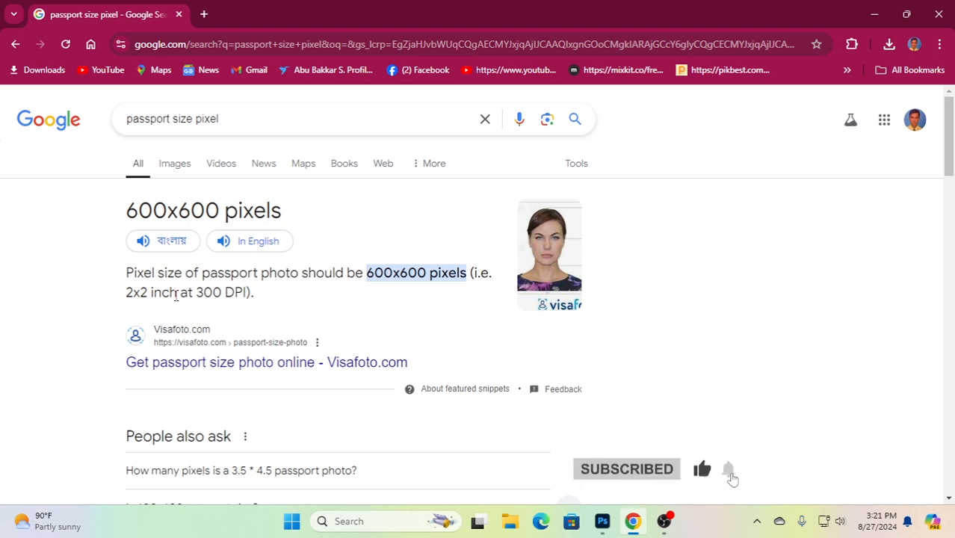
Examine the search results for the passport photo's pixel dimensions, print size and DPI
scroll(209, 293, down, 1)
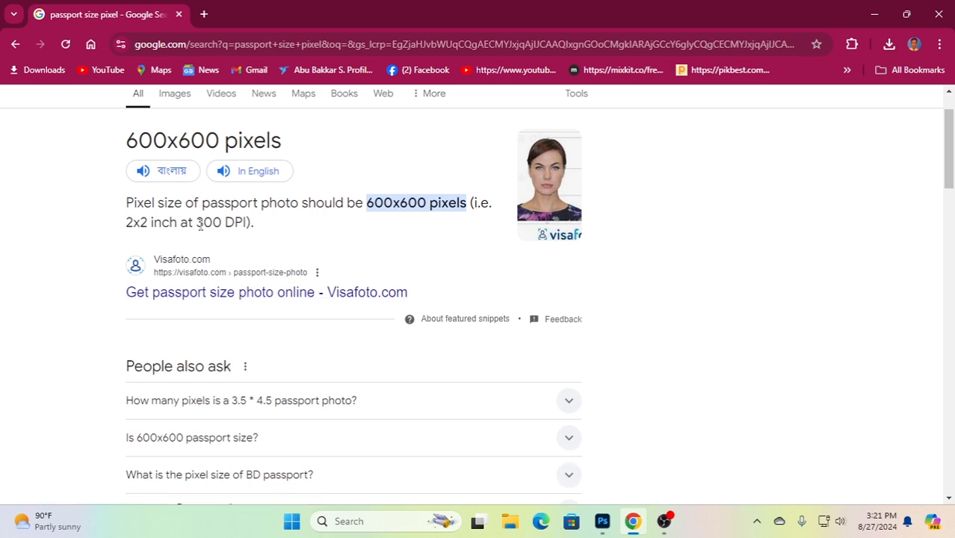
scroll(258, 399, down, 1)
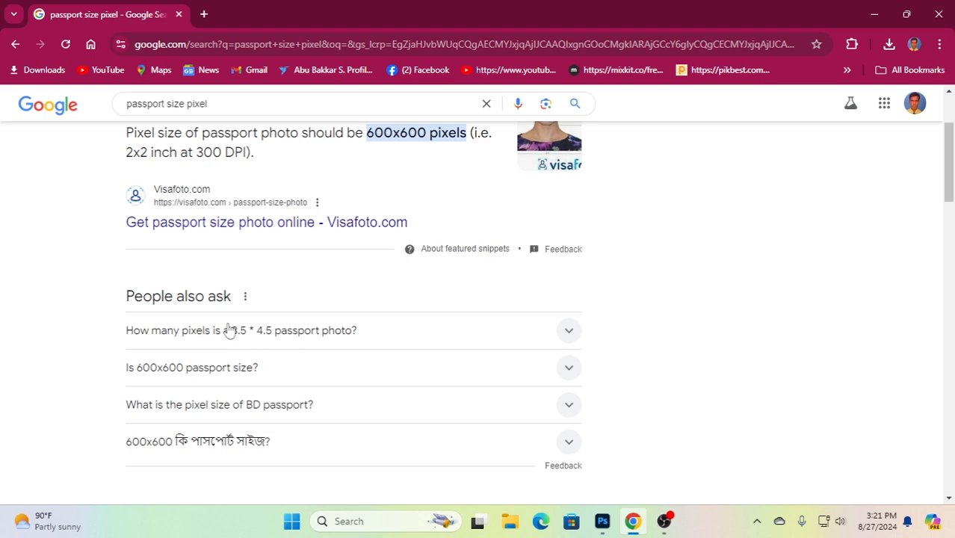
scroll(277, 288, up, 2)
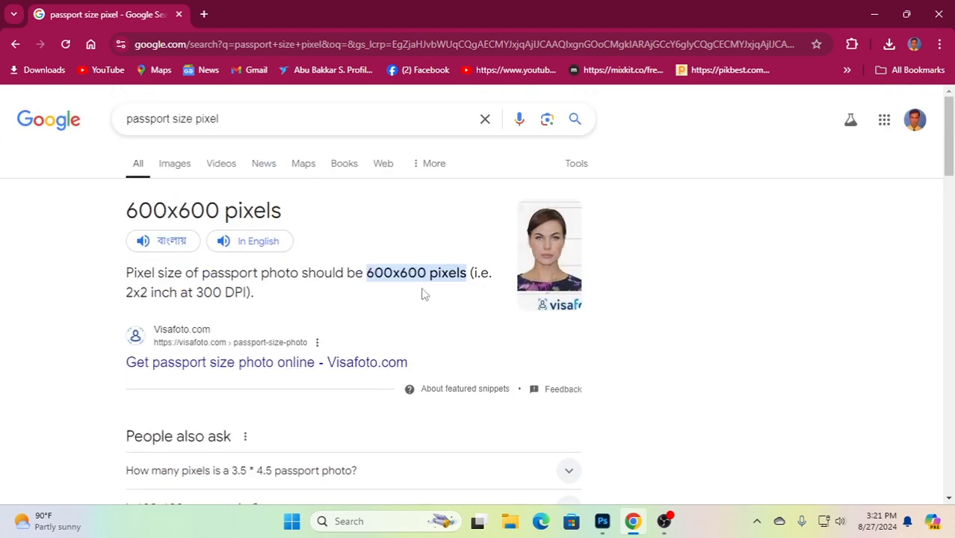
scroll(271, 350, down, 2)
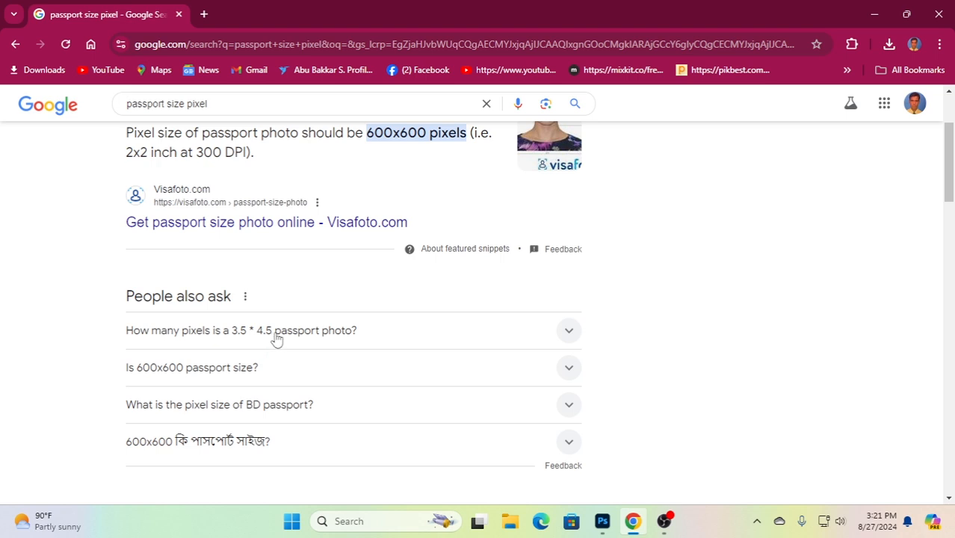
scroll(275, 228, up, 2)
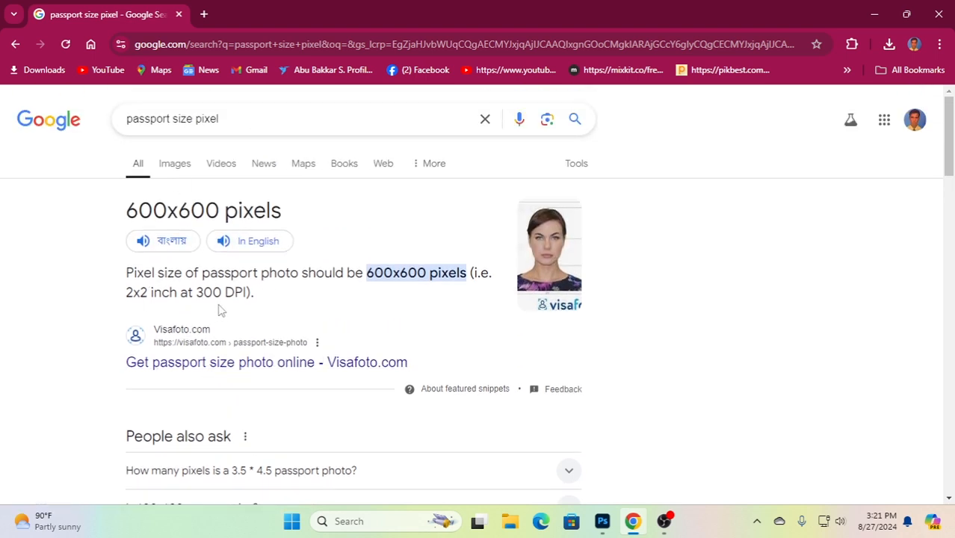
scroll(239, 382, down, 1)
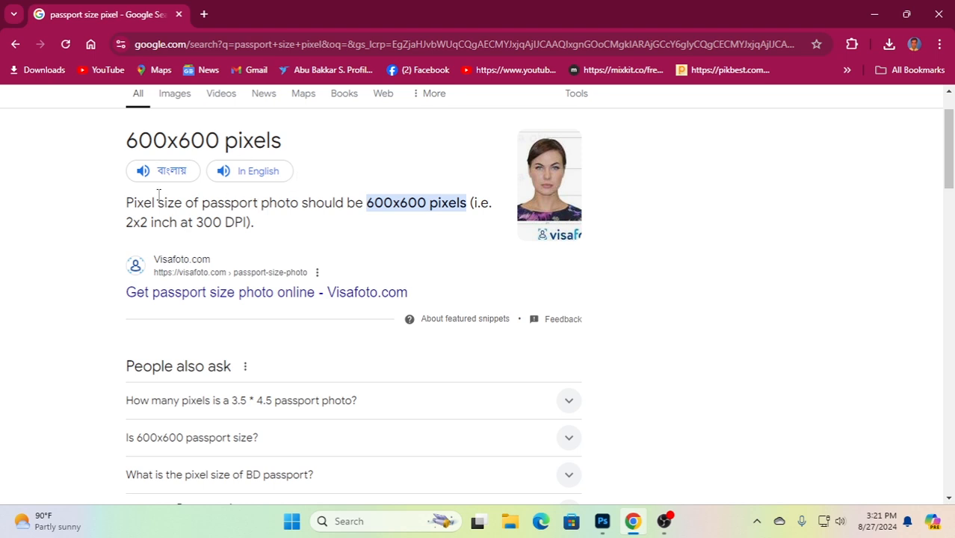
scroll(168, 259, up, 1)
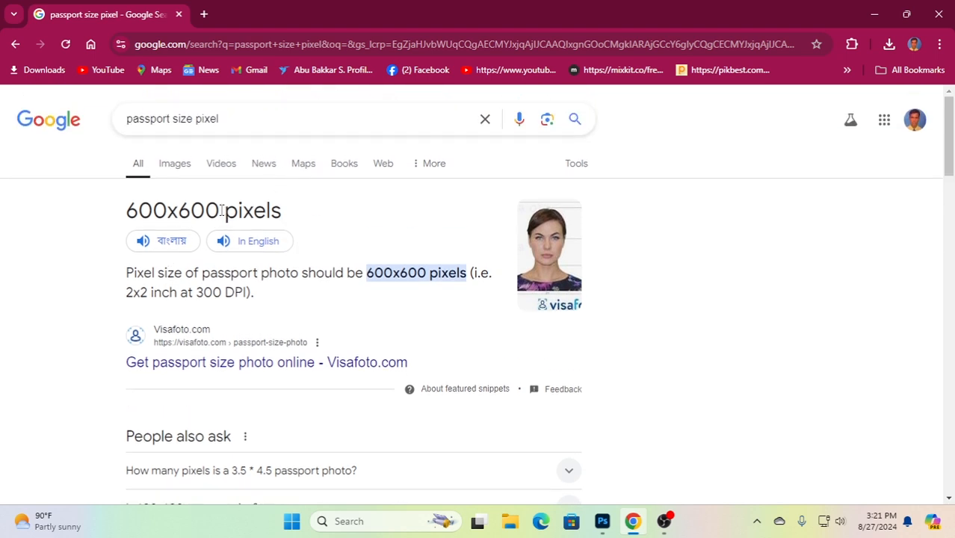
drag(221, 210, 126, 210)
scroll(386, 311, down, 1)
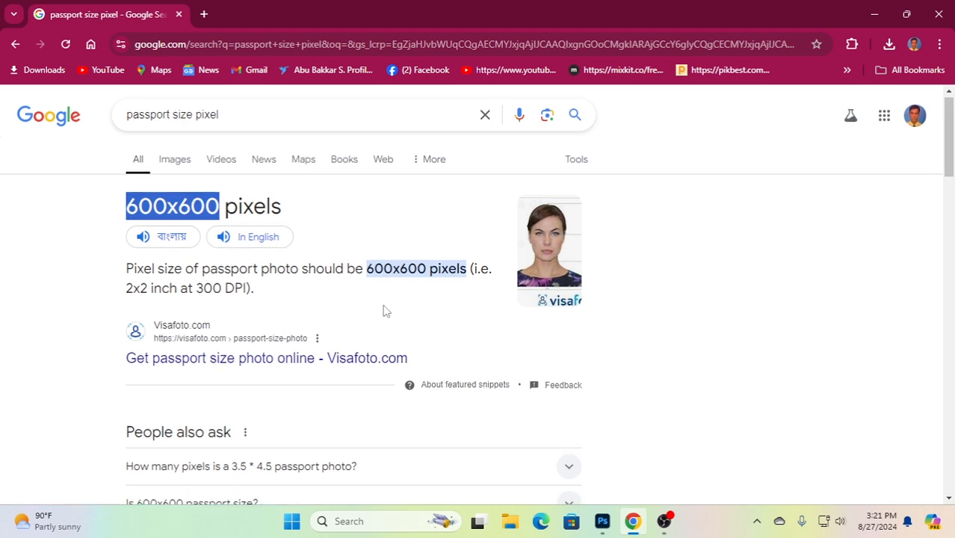
scroll(386, 311, down, 1)
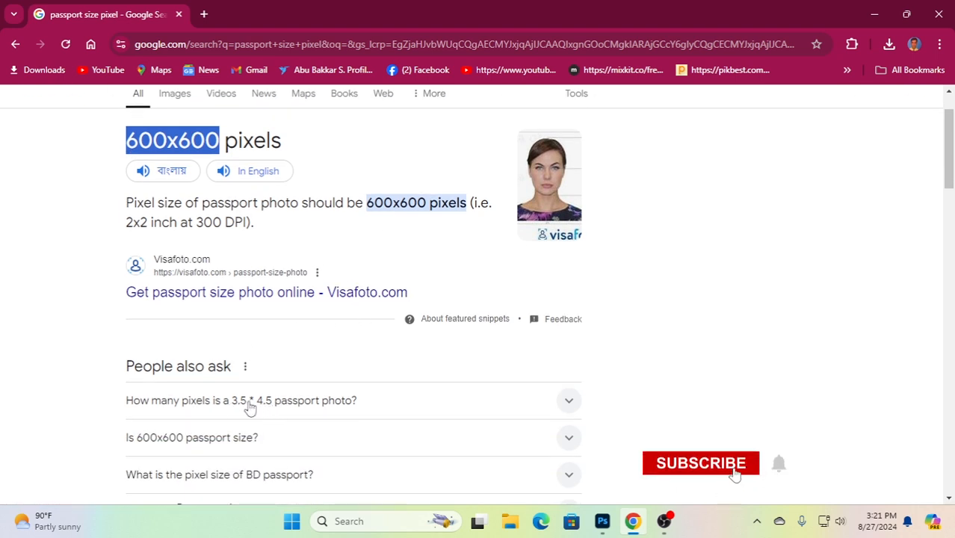
scroll(271, 378, up, 1)
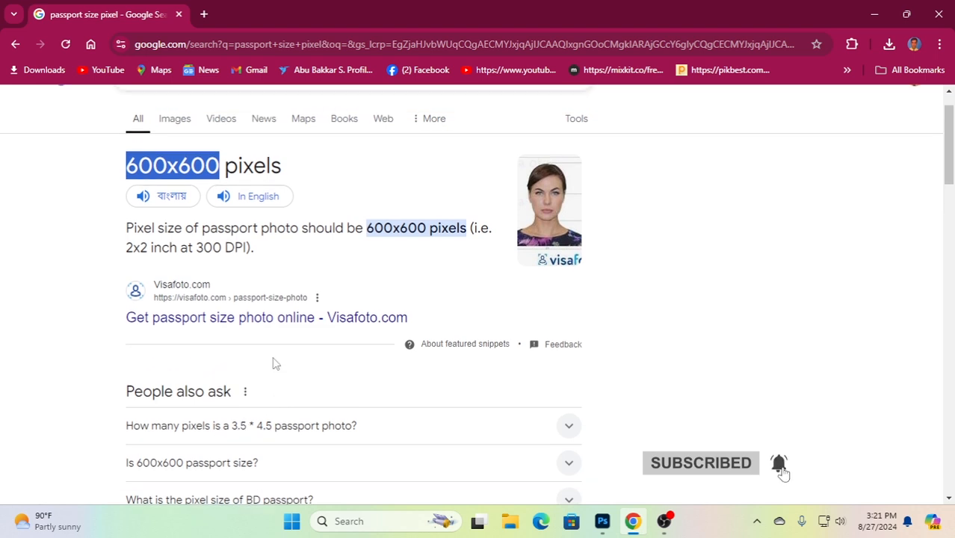
scroll(275, 364, up, 1)
scroll(185, 314, down, 1)
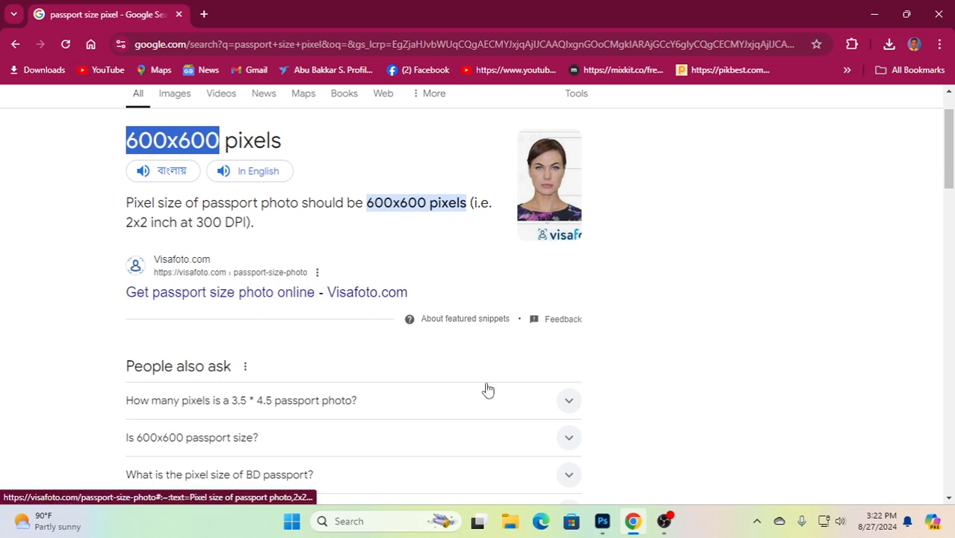
Return to Photoshop and open the recent file aaaa.jpg
click(875, 14)
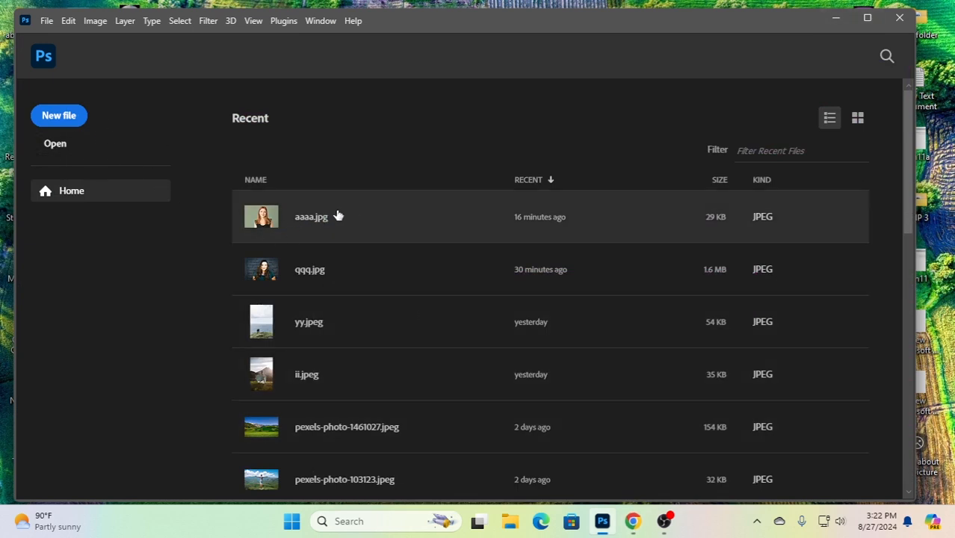
click(312, 220)
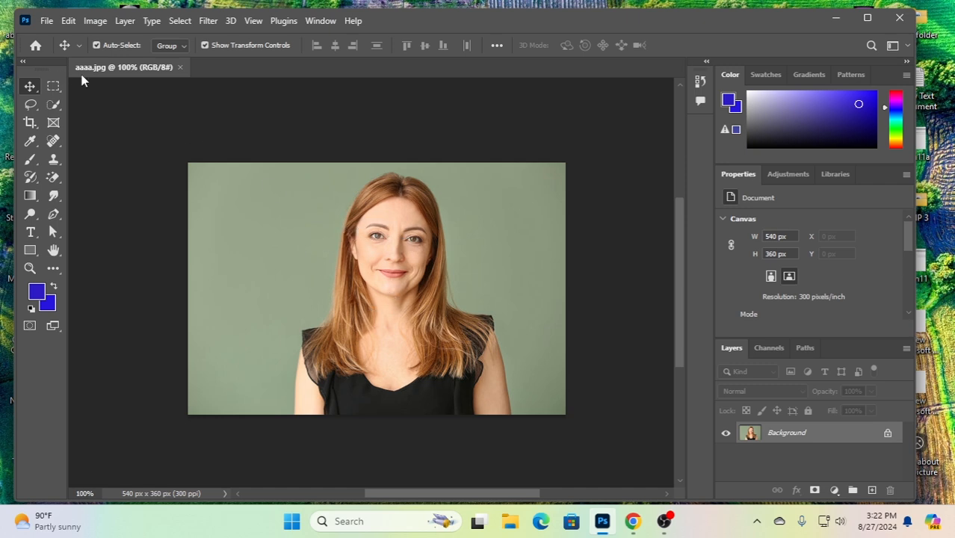
Crop the portrait around the woman's head and shoulders using W x H x Resolution at 4.5 cm by 3.5 cm and 300 px/cm
click(29, 123)
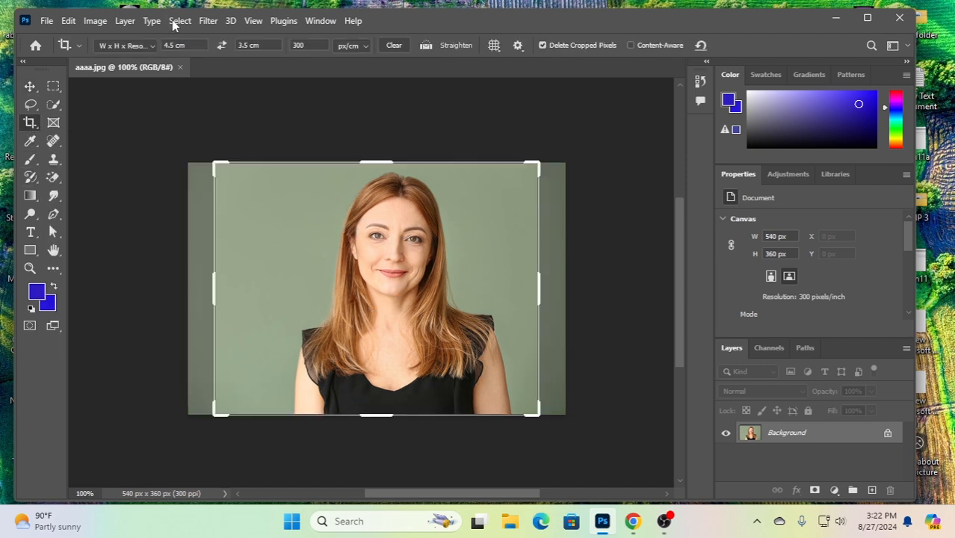
click(153, 46)
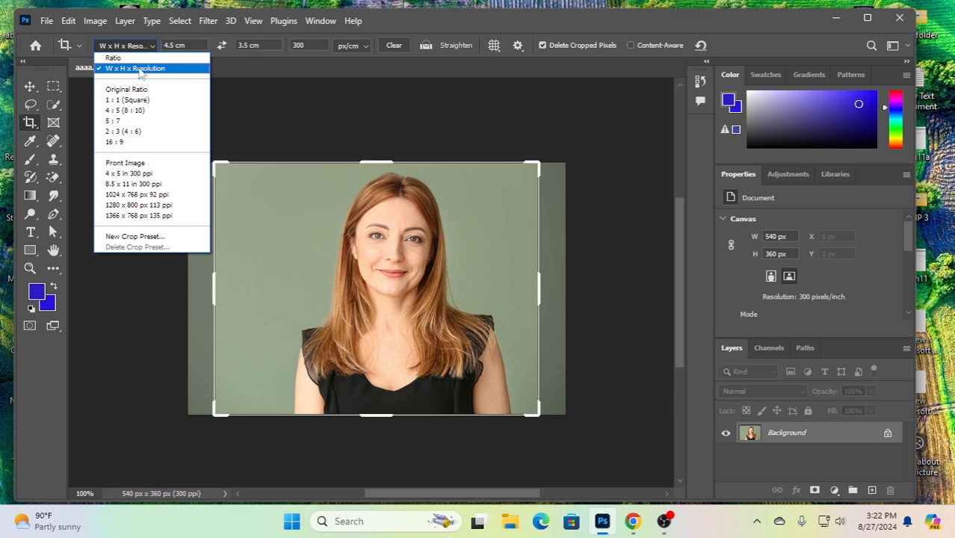
click(139, 72)
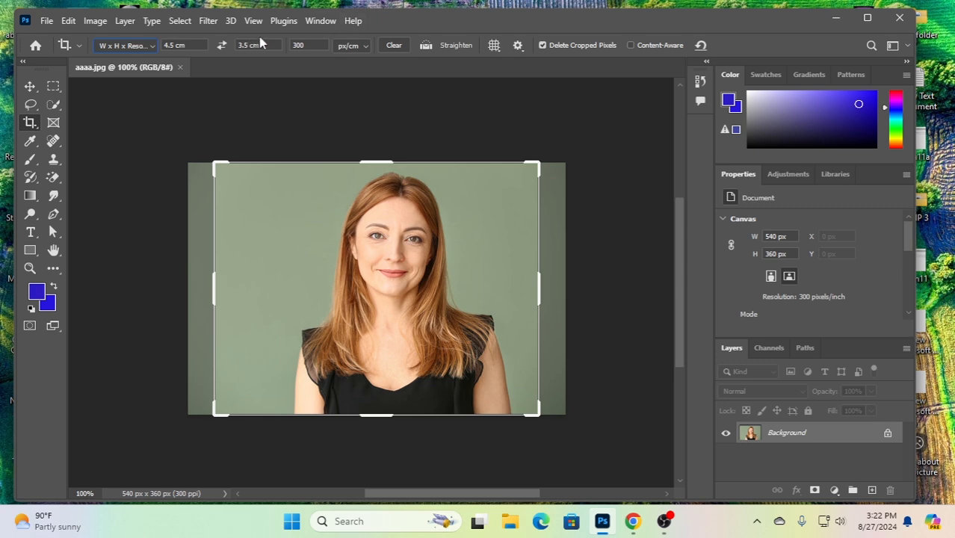
click(365, 45)
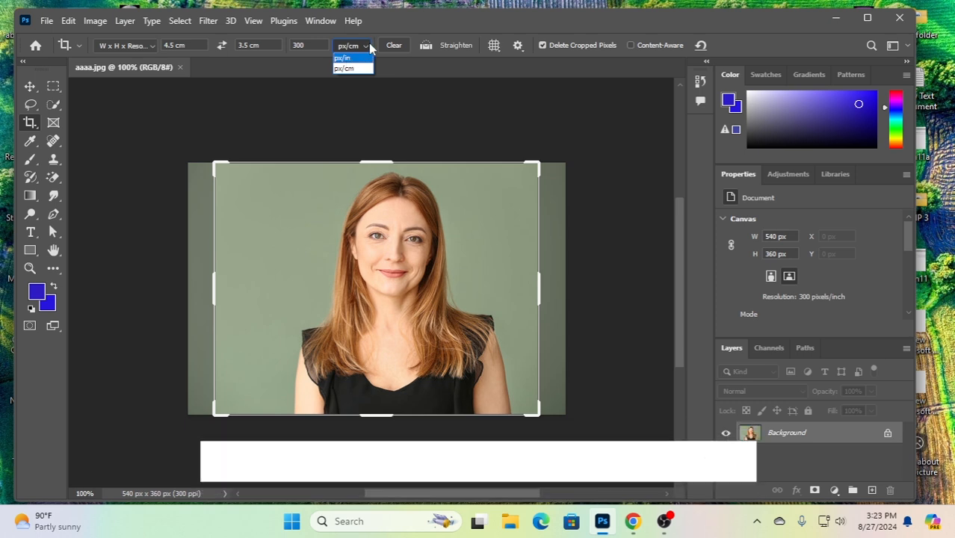
click(366, 47)
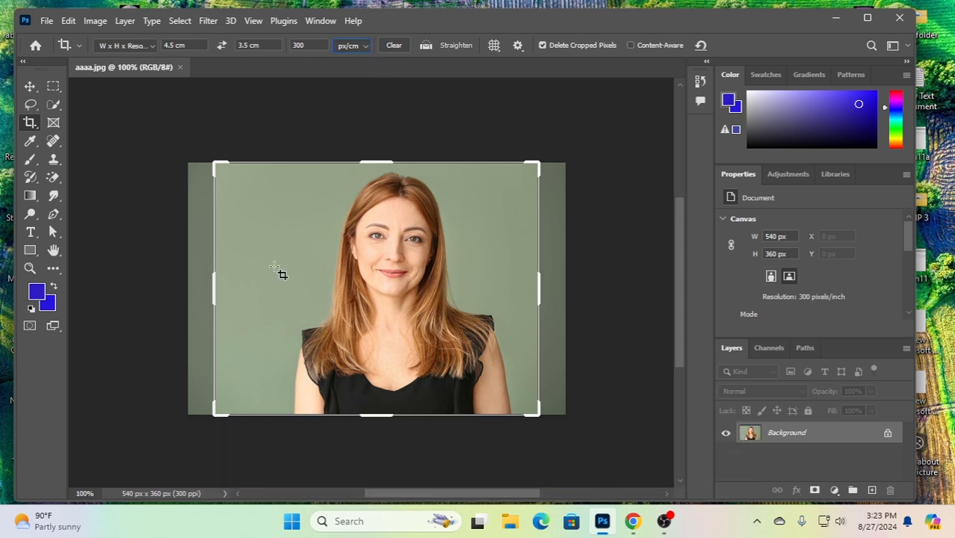
drag(211, 286, 240, 305)
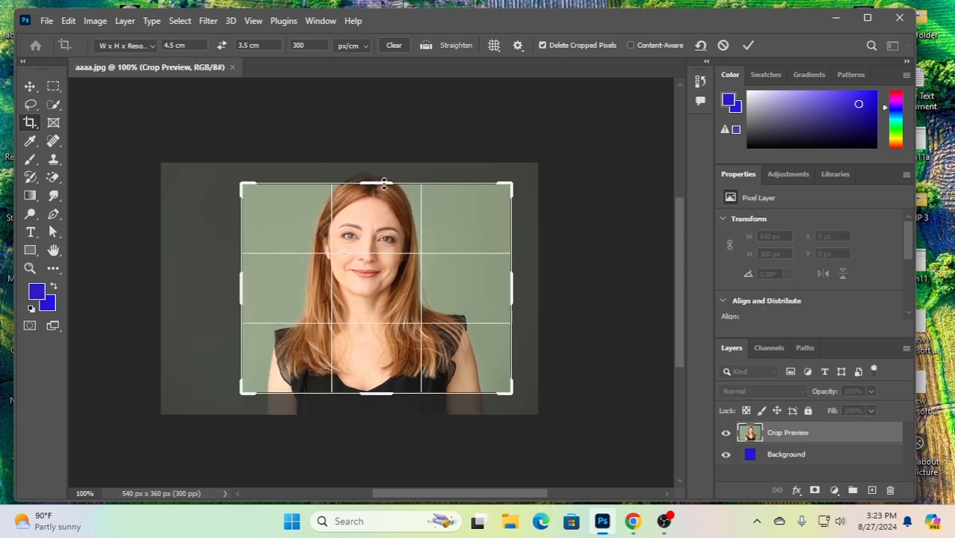
drag(382, 183, 381, 173)
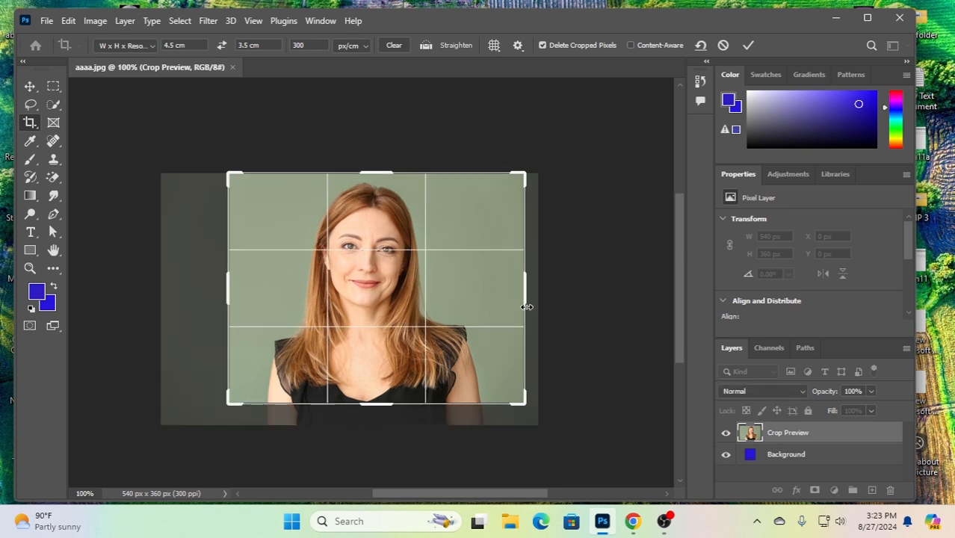
drag(524, 292, 500, 291)
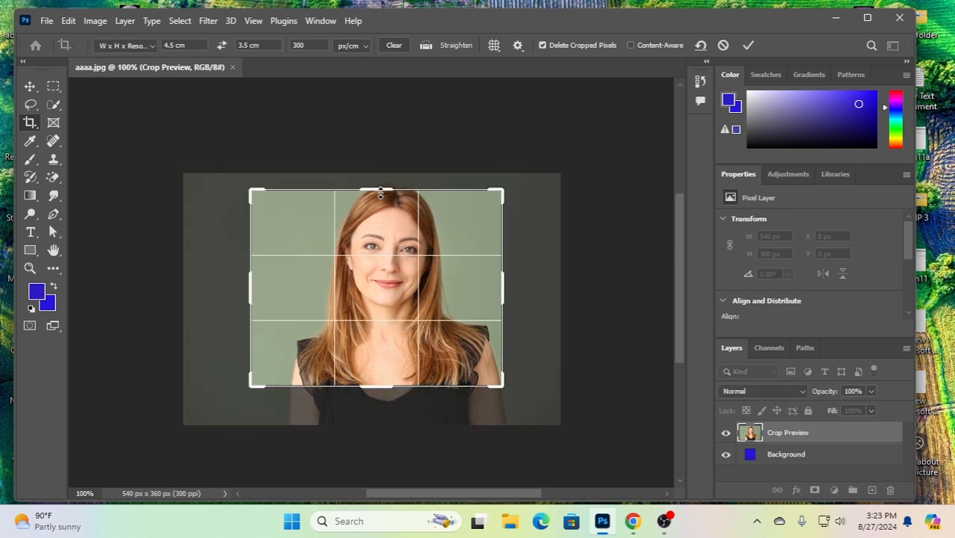
drag(380, 193, 381, 183)
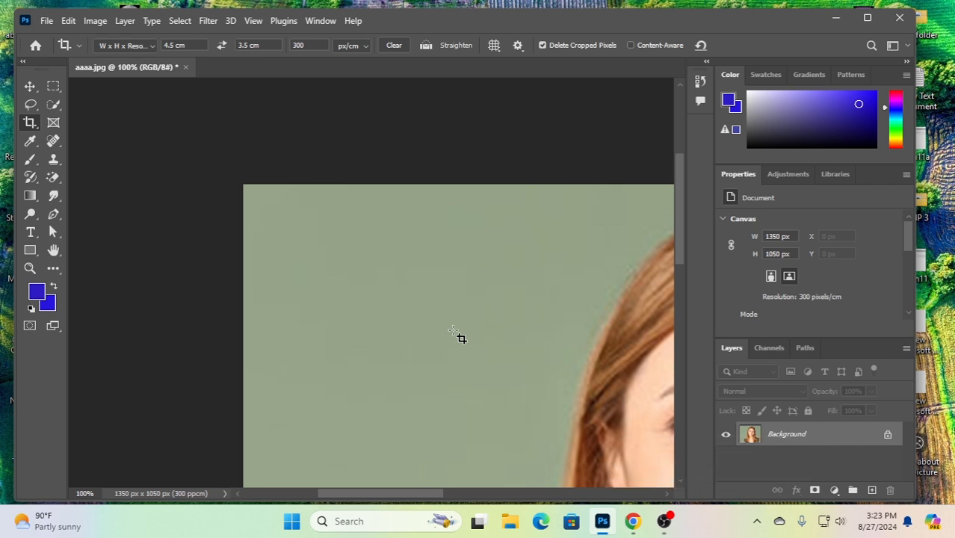
Crop the portrait again, trimming a little off its left side and extending the frame slightly past its right edge
scroll(456, 333, down, 6)
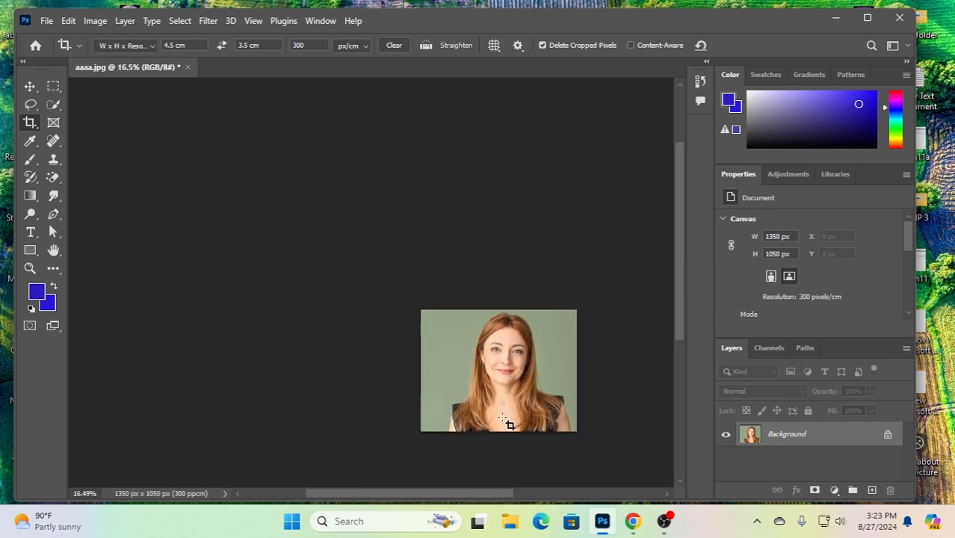
drag(446, 500, 499, 499)
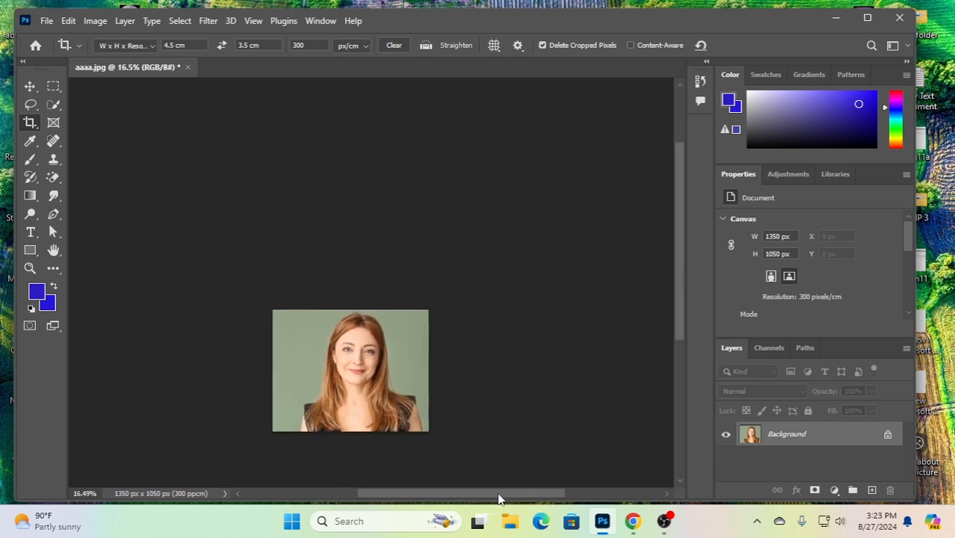
drag(682, 202, 679, 266)
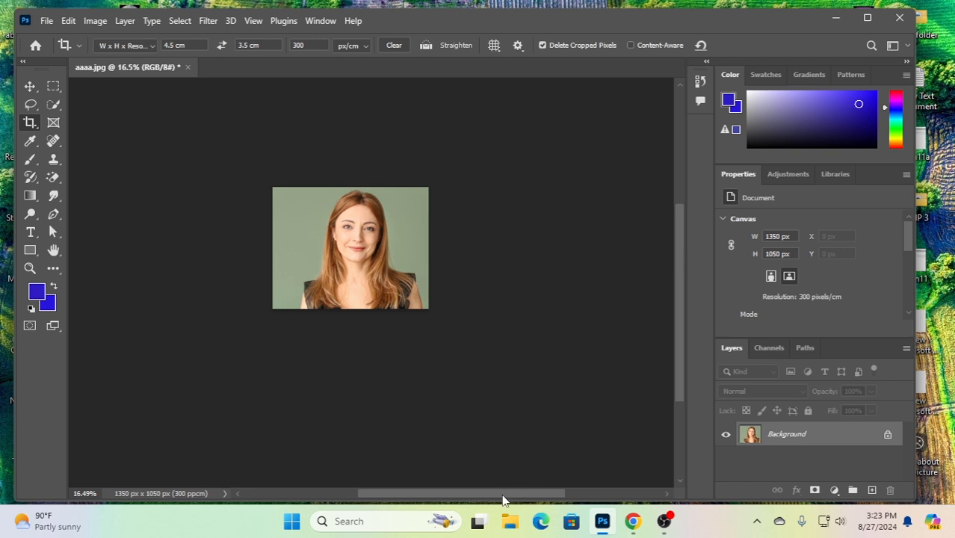
mouse_move(504, 500)
mouse_down()
mouse_move(478, 501)
mouse_move(490, 502)
mouse_up()
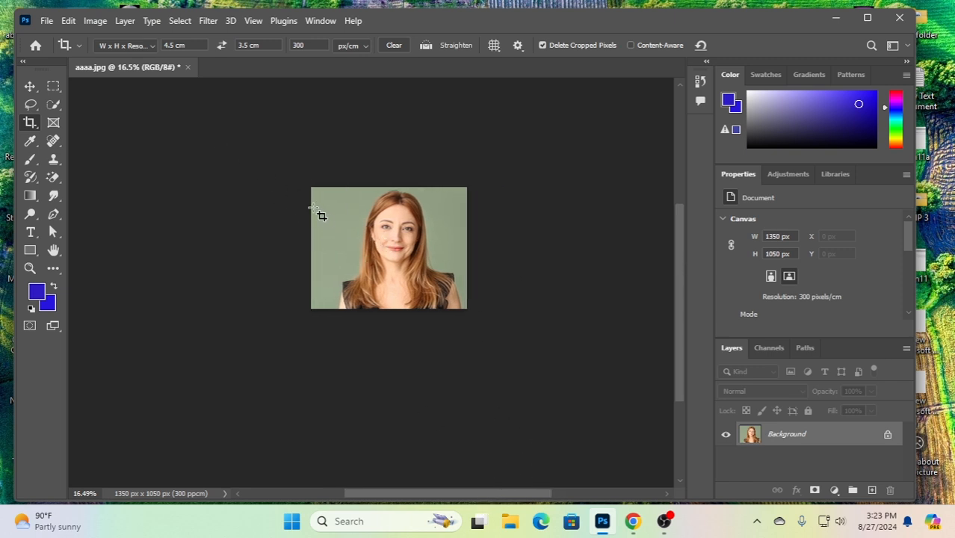
click(30, 124)
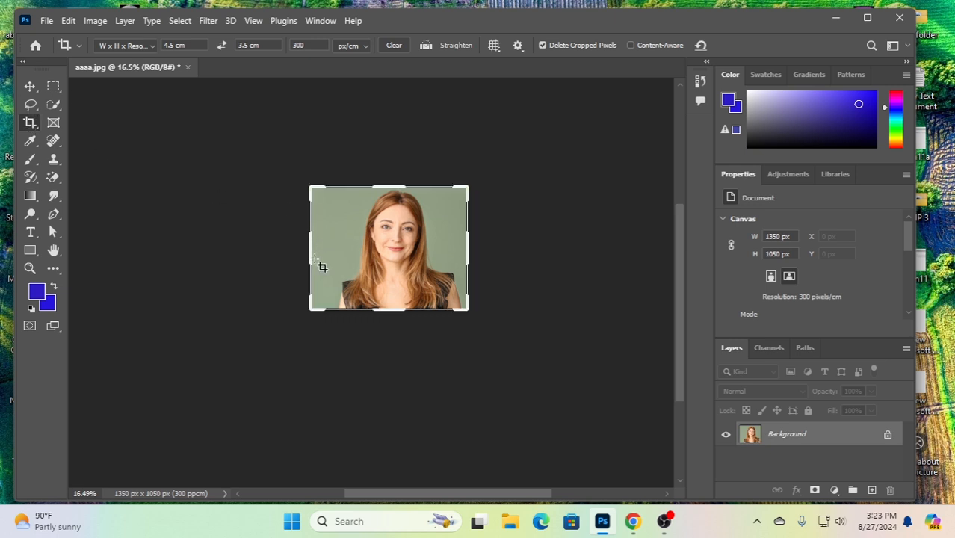
drag(311, 249, 319, 248)
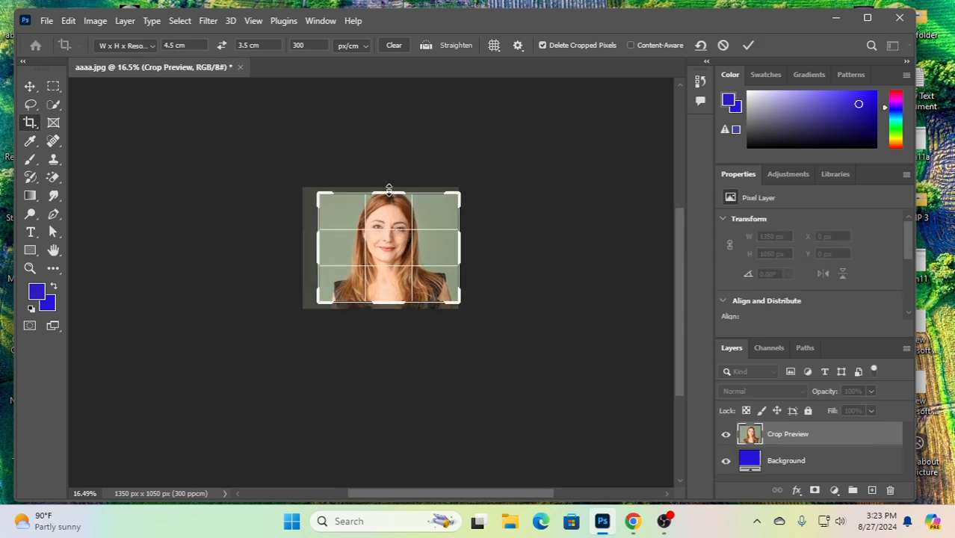
drag(387, 193, 386, 187)
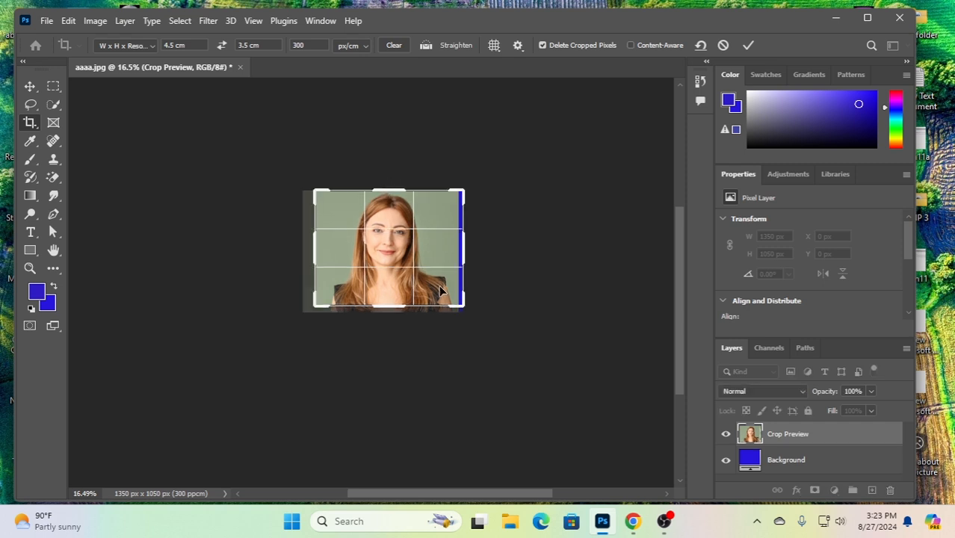
mouse_move(463, 247)
mouse_down()
mouse_move(453, 250)
mouse_move(461, 252)
mouse_up()
key(Return)
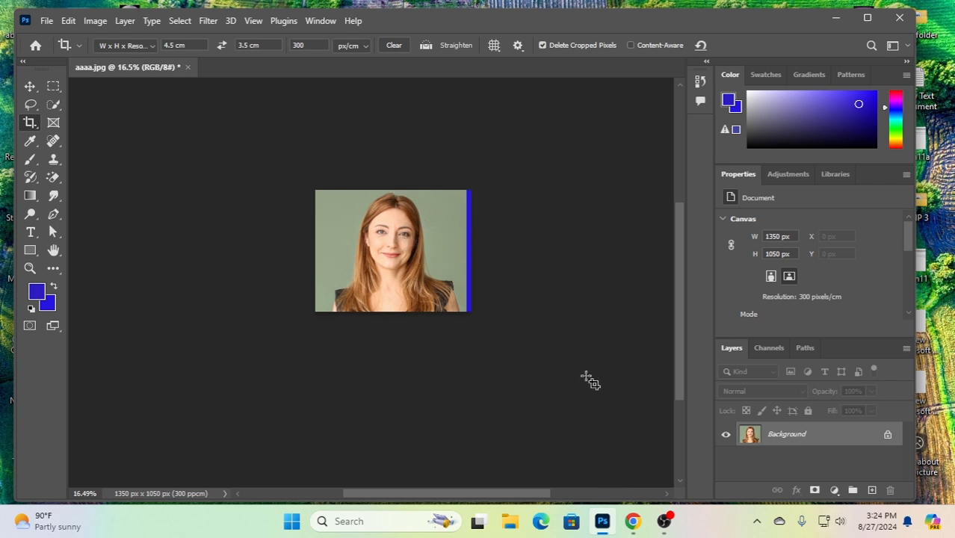
Unlock the Background layer so it becomes a regular editable layer
click(888, 436)
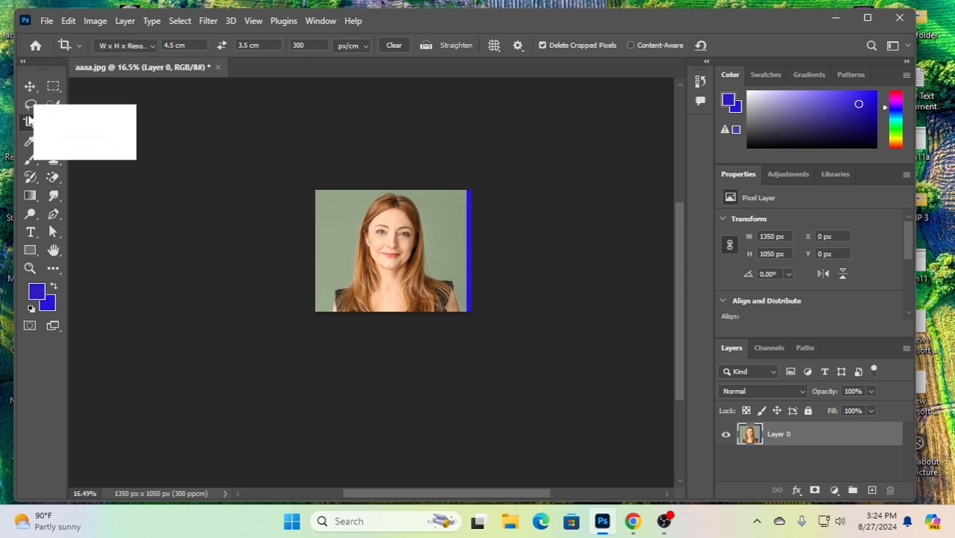
Switch to the Lasso tool and duplicate Layer 0
click(30, 106)
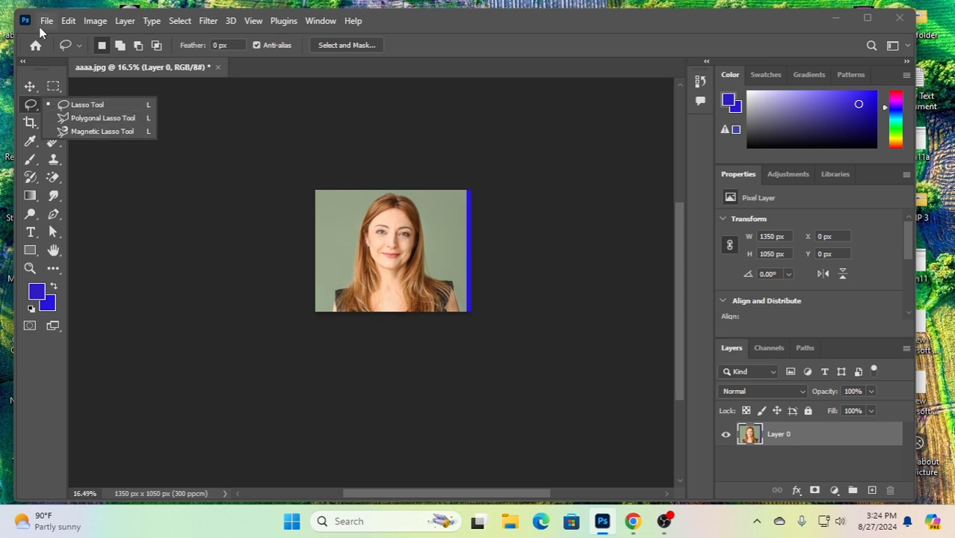
click(466, 30)
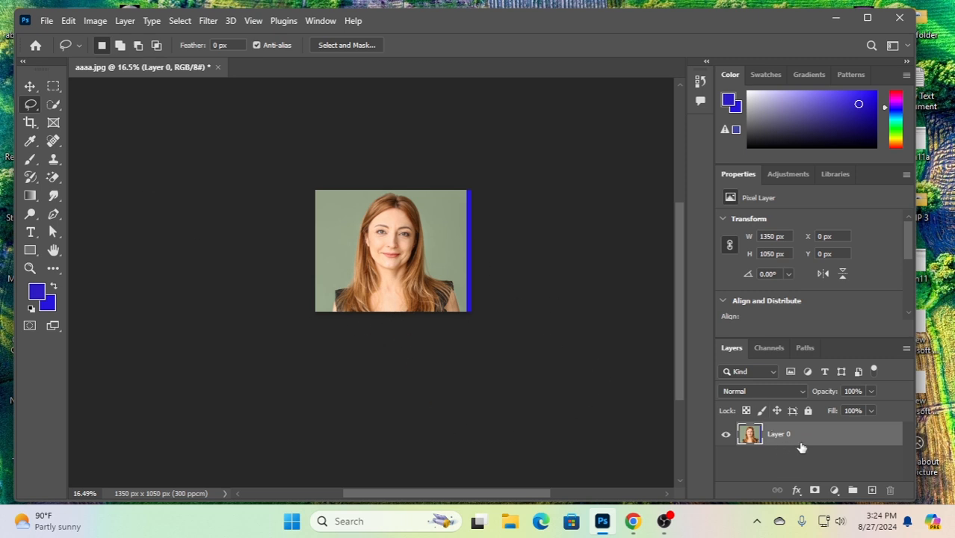
key(ctrl+j)
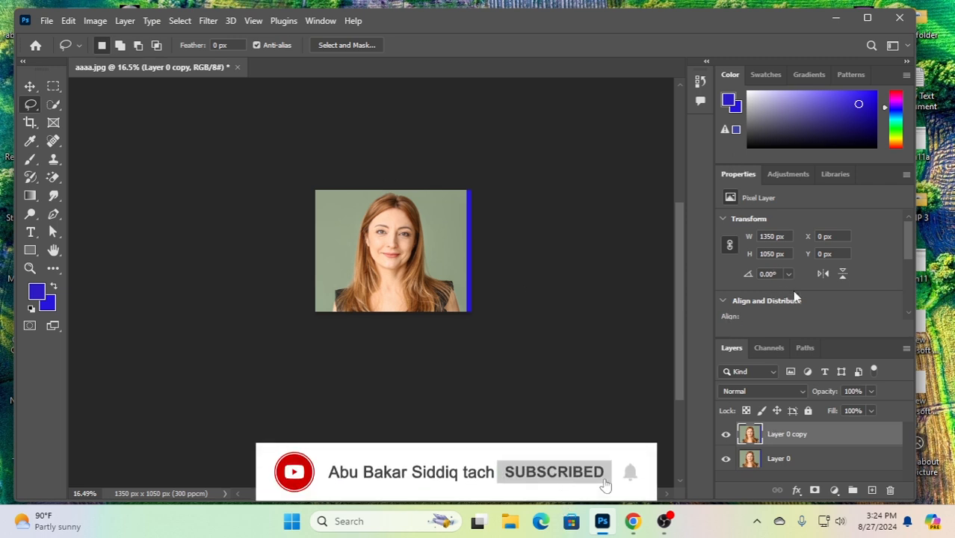
Select the woman on the duplicated layer using the Select Subject quick action
scroll(795, 306, down, 5)
scroll(783, 290, up, 5)
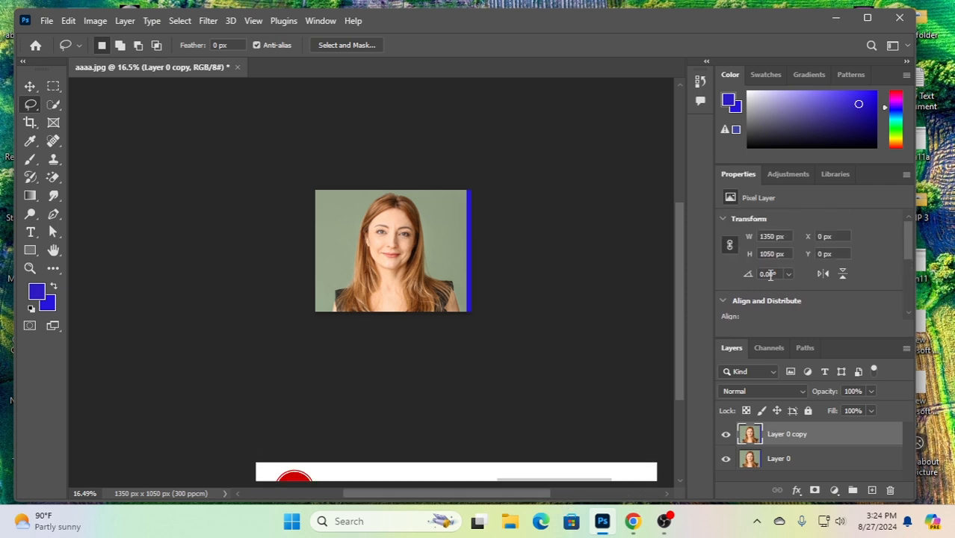
click(723, 219)
scroll(781, 290, down, 1)
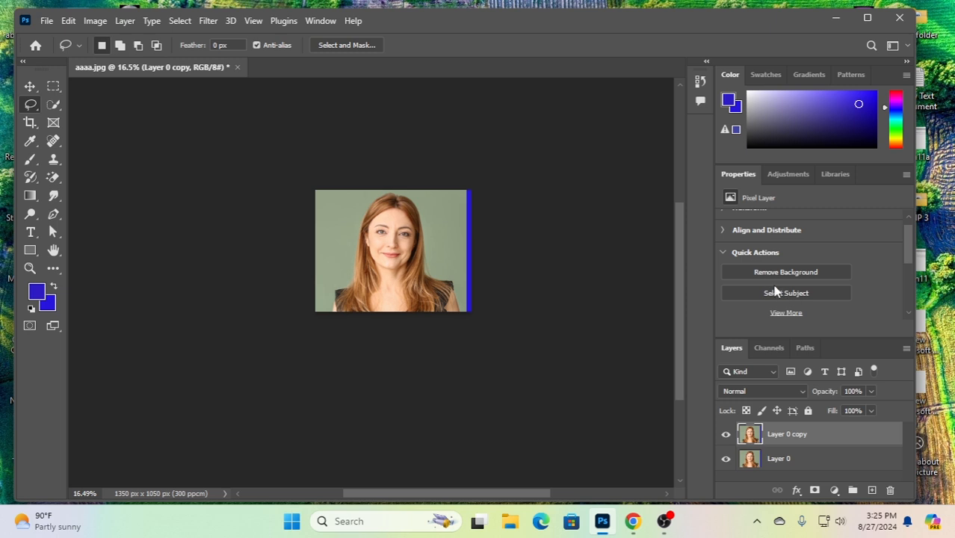
click(325, 22)
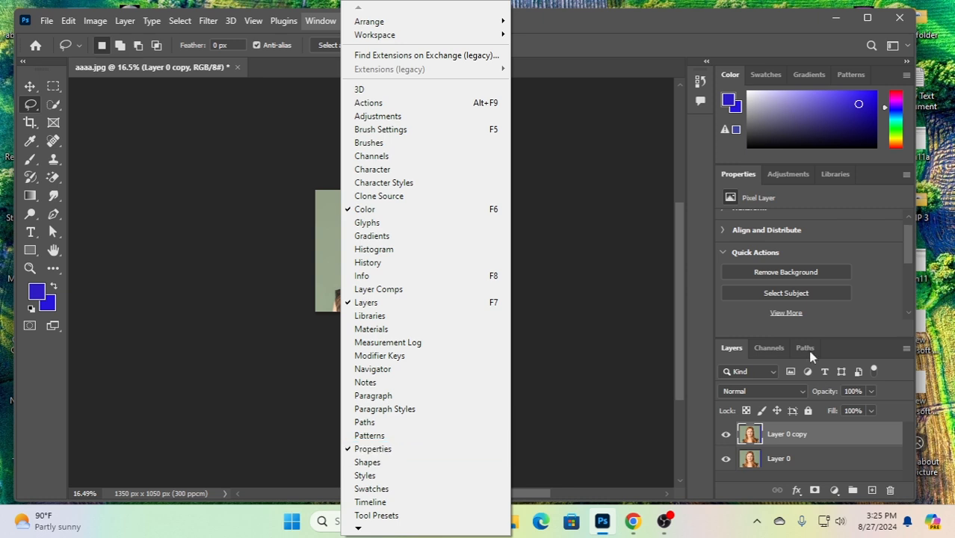
click(818, 200)
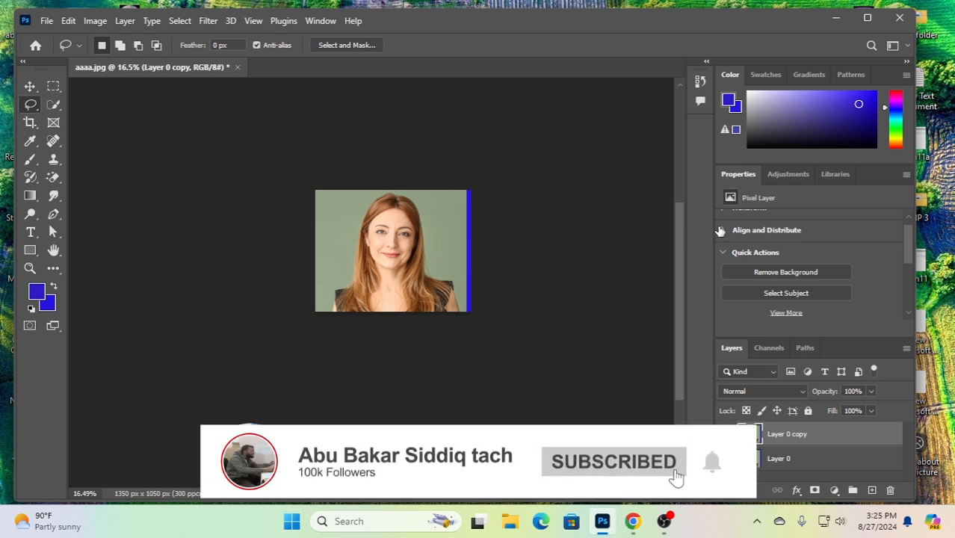
click(780, 295)
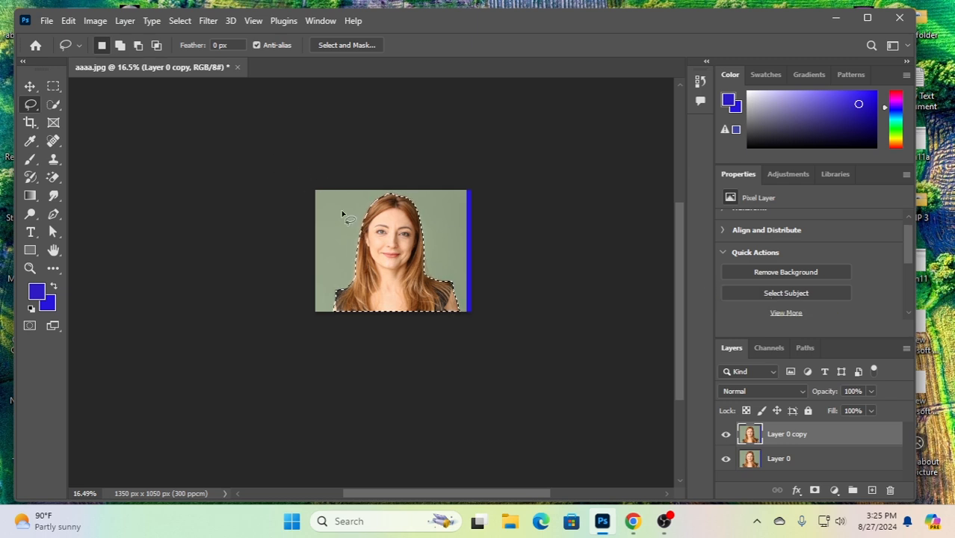
Invert the selection to cover the backdrop around the woman and fill it with the current blue background color
right_click(397, 239)
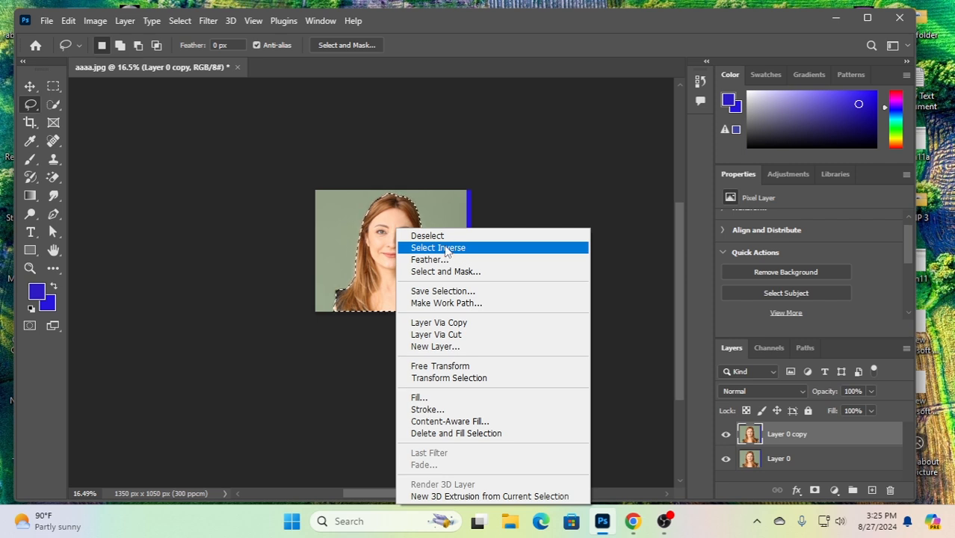
click(446, 248)
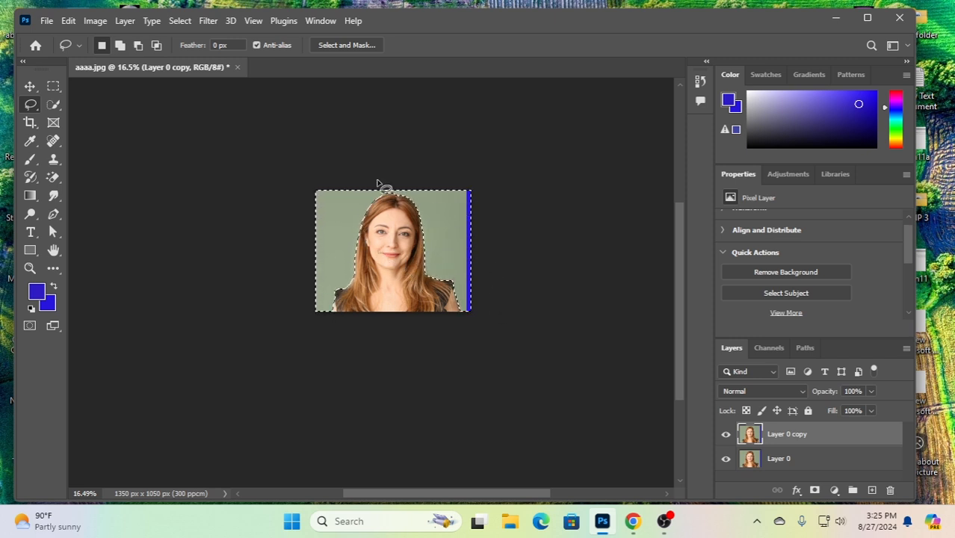
right_click(396, 228)
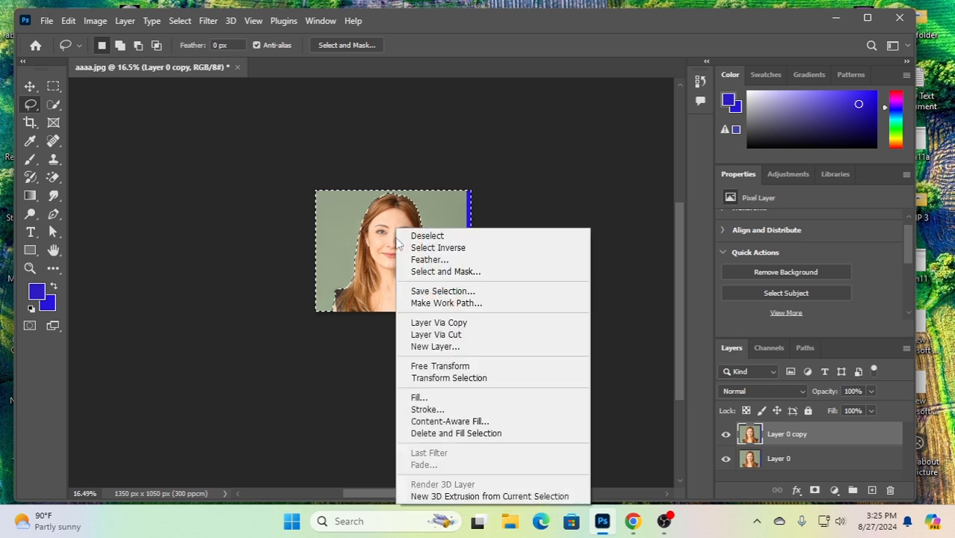
click(441, 251)
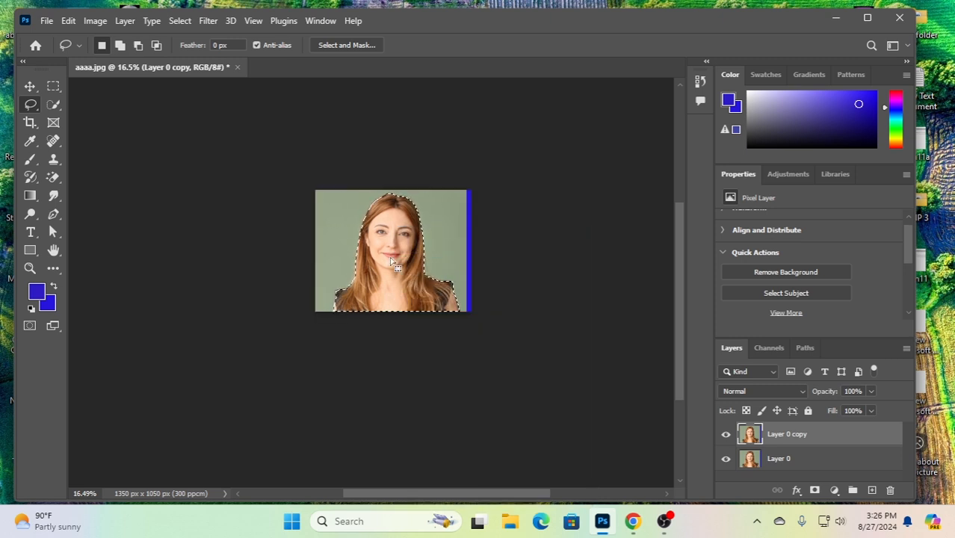
right_click(389, 214)
click(441, 249)
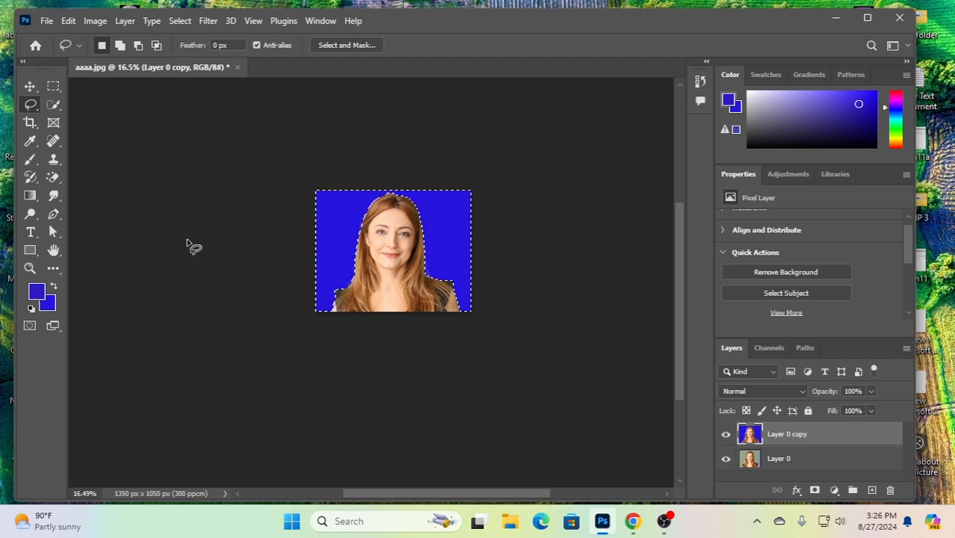
Set the foreground color to the muted violet #6962a2
click(44, 298)
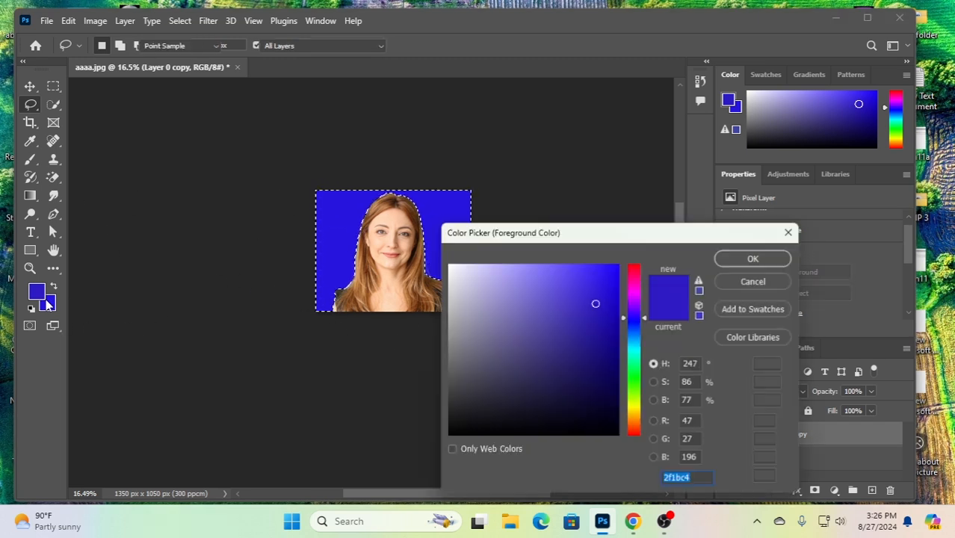
click(519, 306)
drag(530, 288, 536, 290)
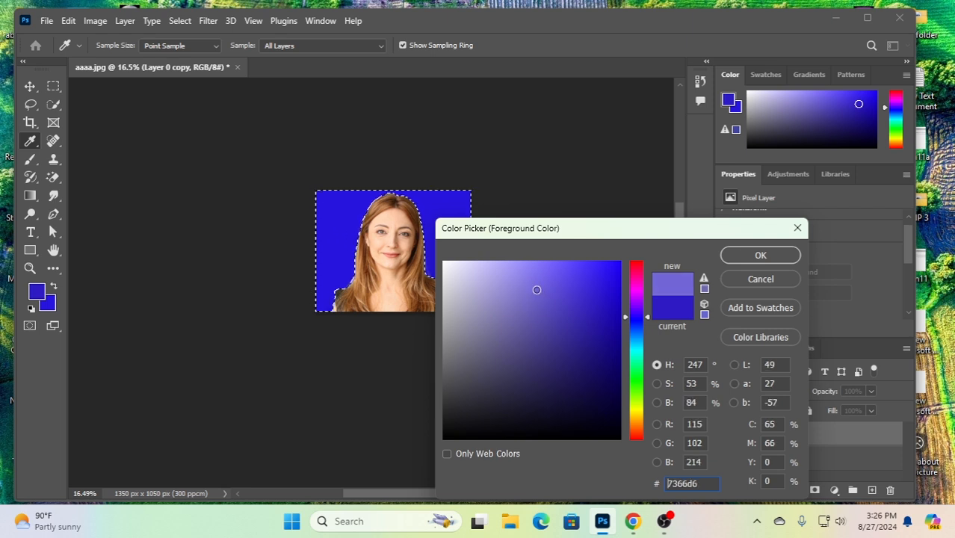
click(511, 325)
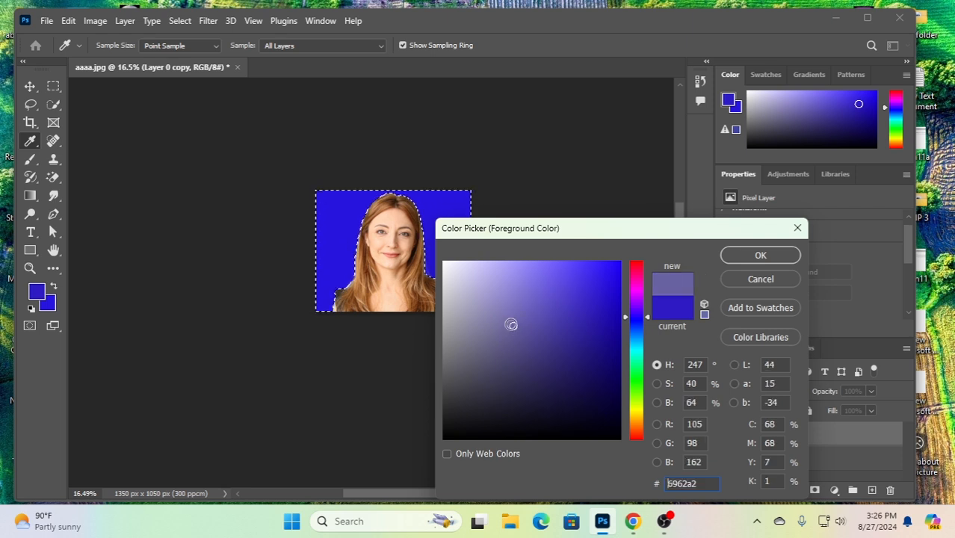
click(762, 258)
key(l)
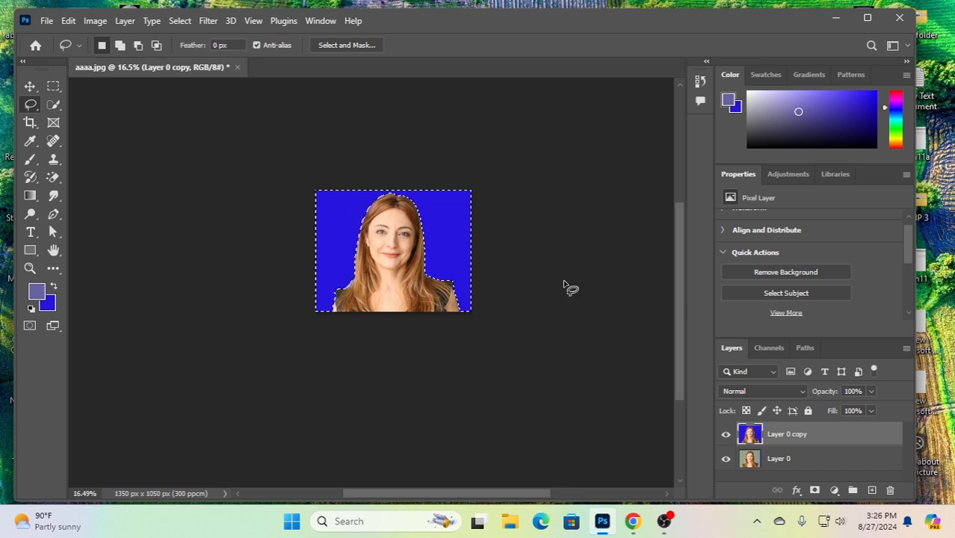
Set the background color to #5f55bf, fill the selected backdrop around the woman with it, and deselect
click(46, 306)
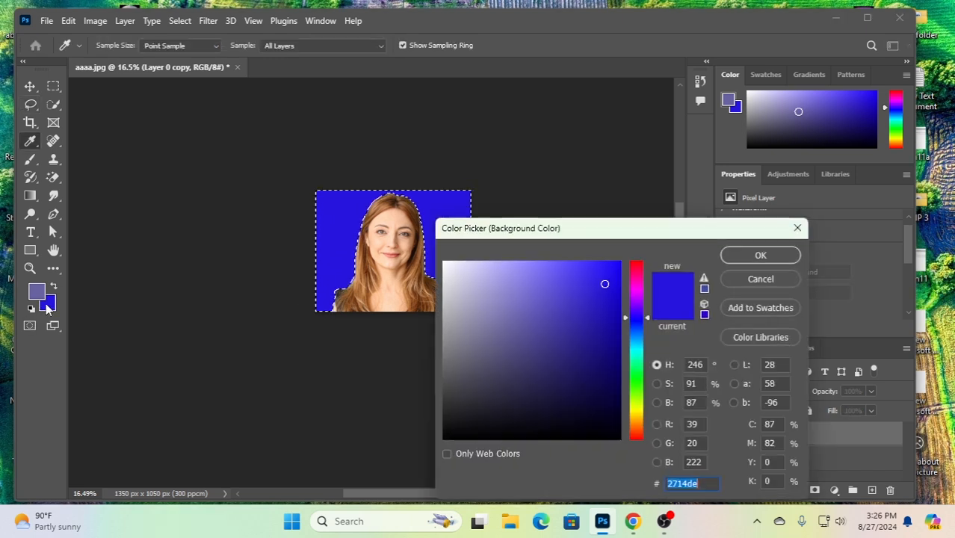
click(542, 306)
click(761, 255)
key(l)
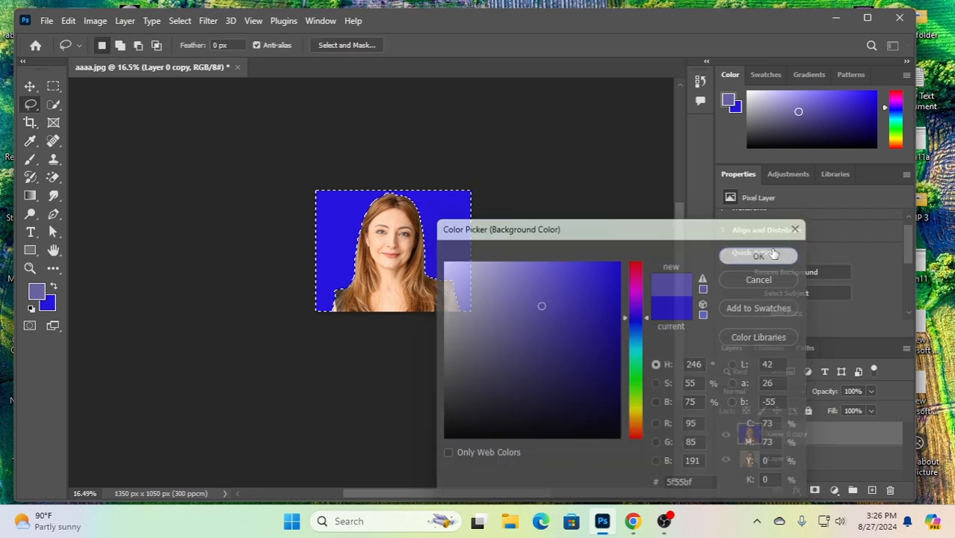
key(ctrl+BackSpace)
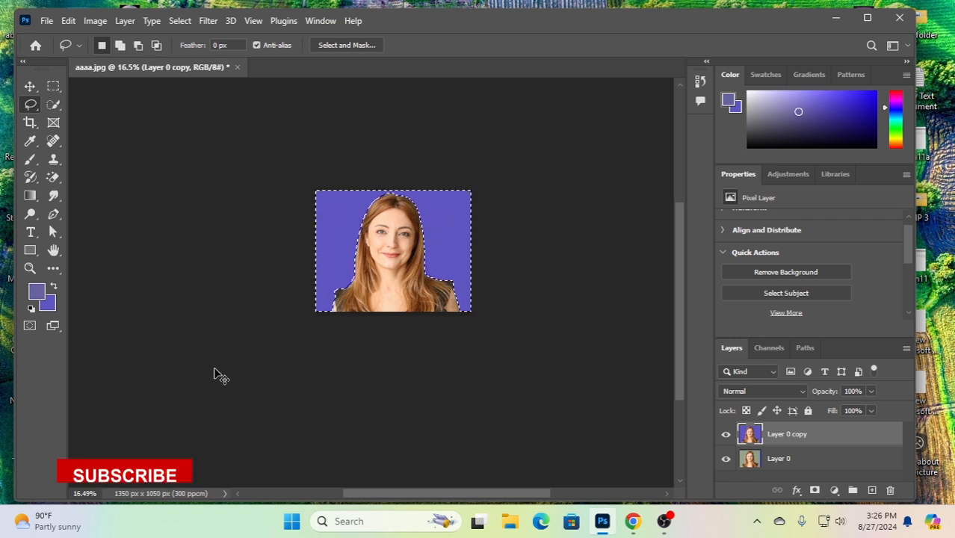
key(ctrl+d)
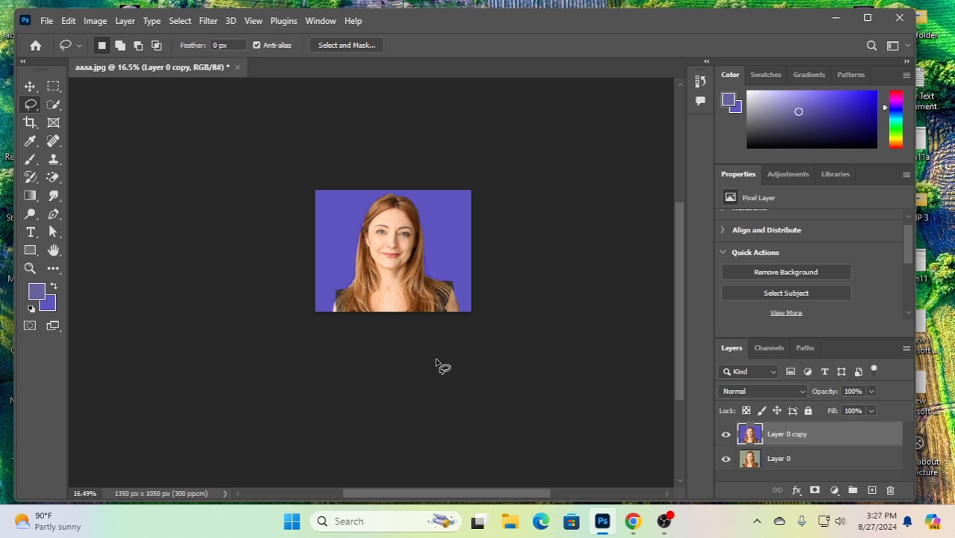
Create a new document from the A4 print preset, 210 x 297 mm at 300 ppi with a white background
click(48, 22)
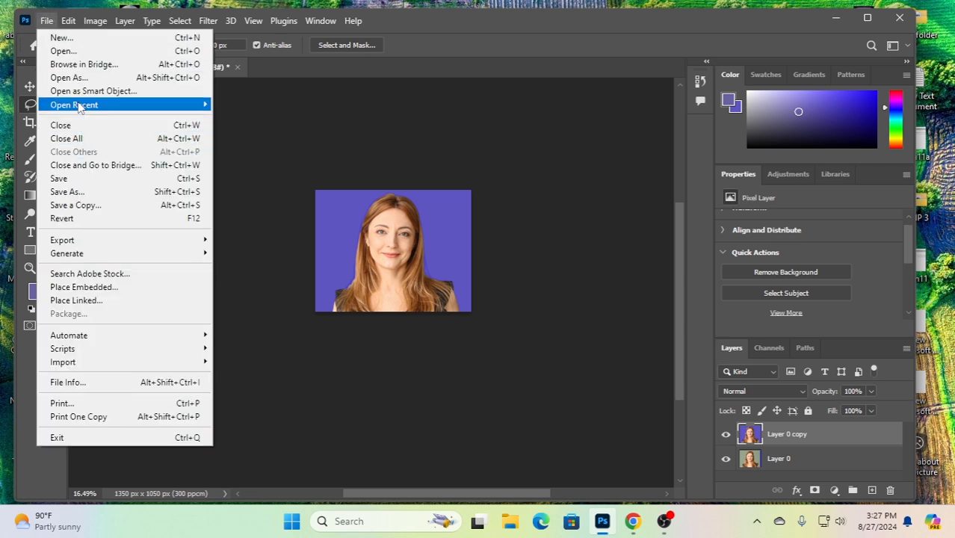
click(69, 39)
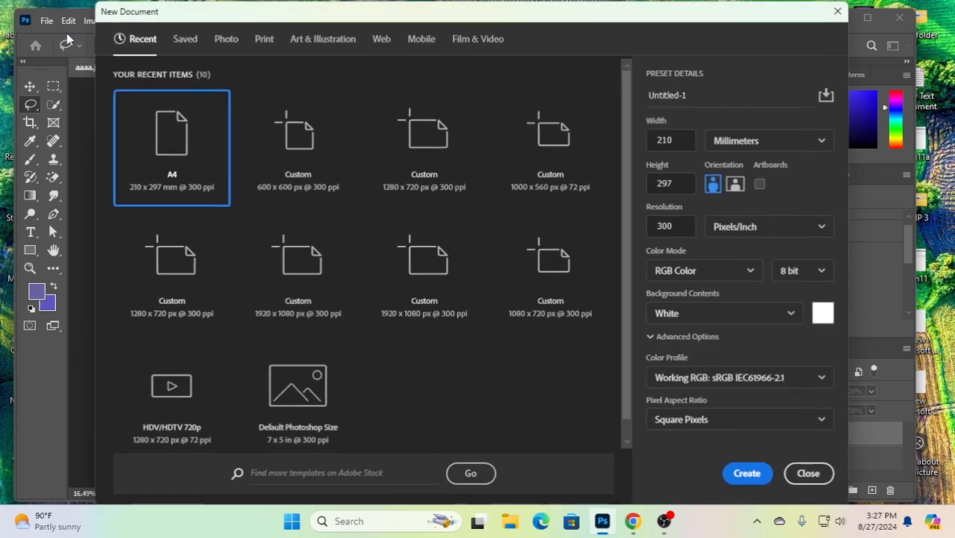
click(263, 39)
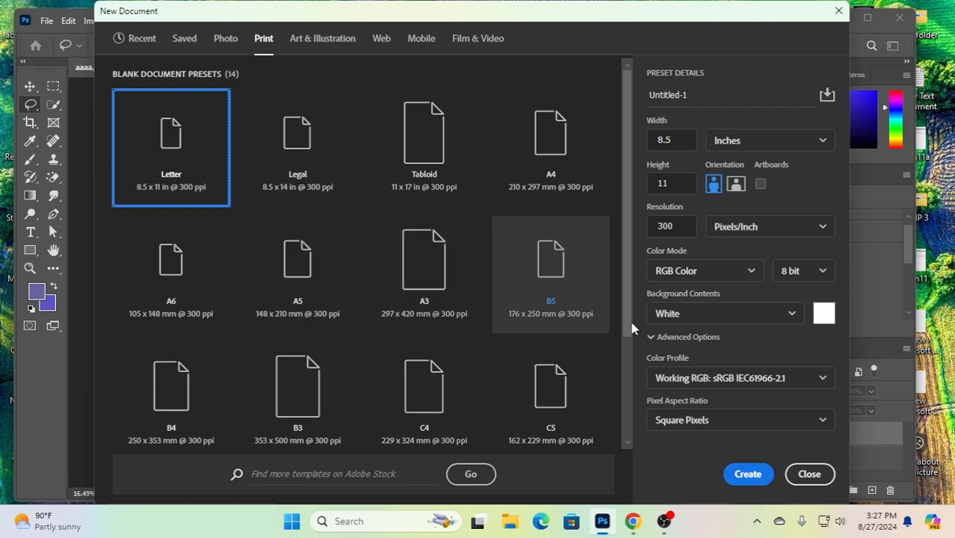
click(557, 173)
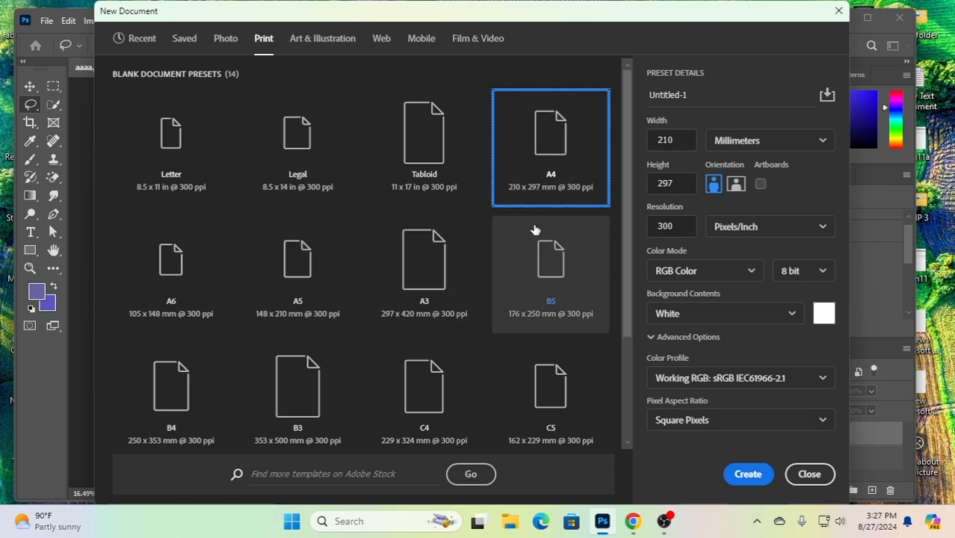
click(737, 471)
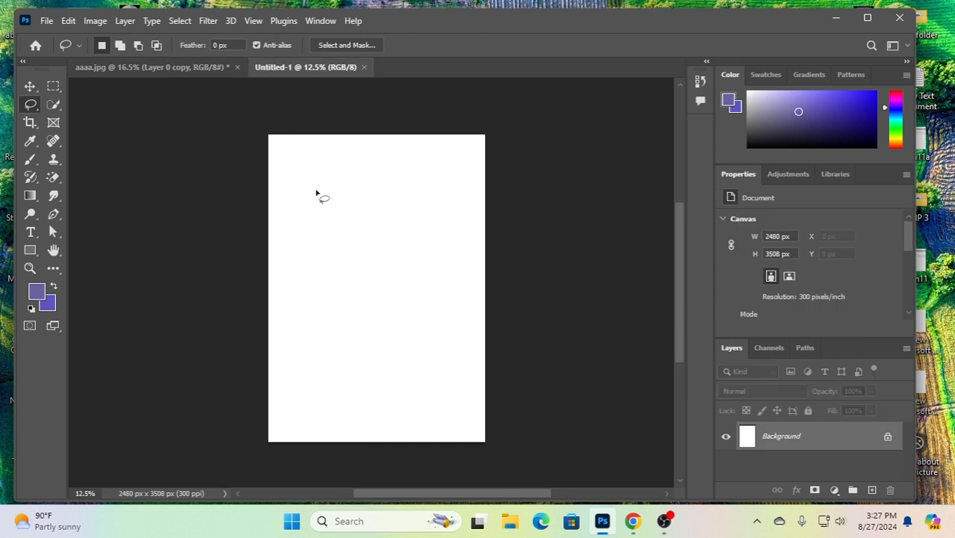
Copy the recolored portrait layer from aaaa.jpg into the blank A4 document with the Move tool
click(30, 87)
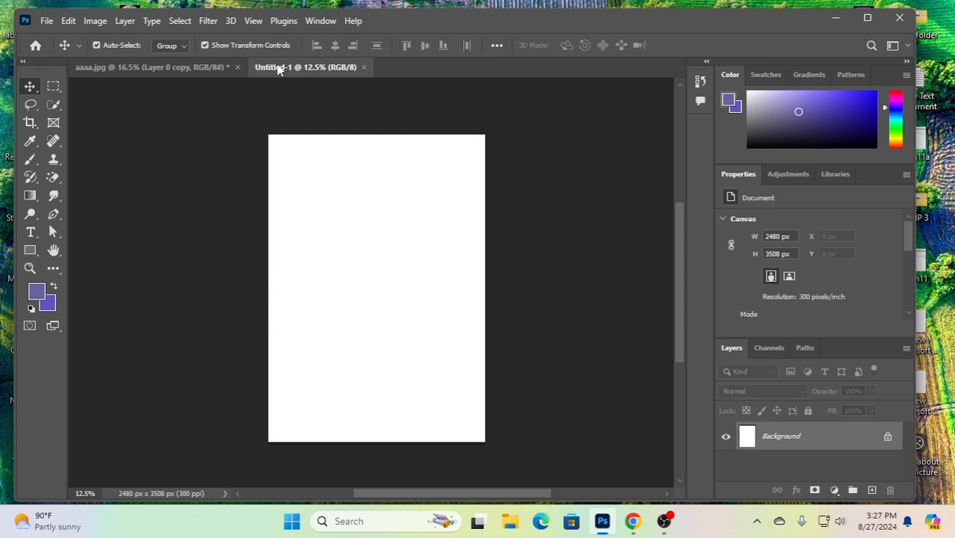
click(150, 68)
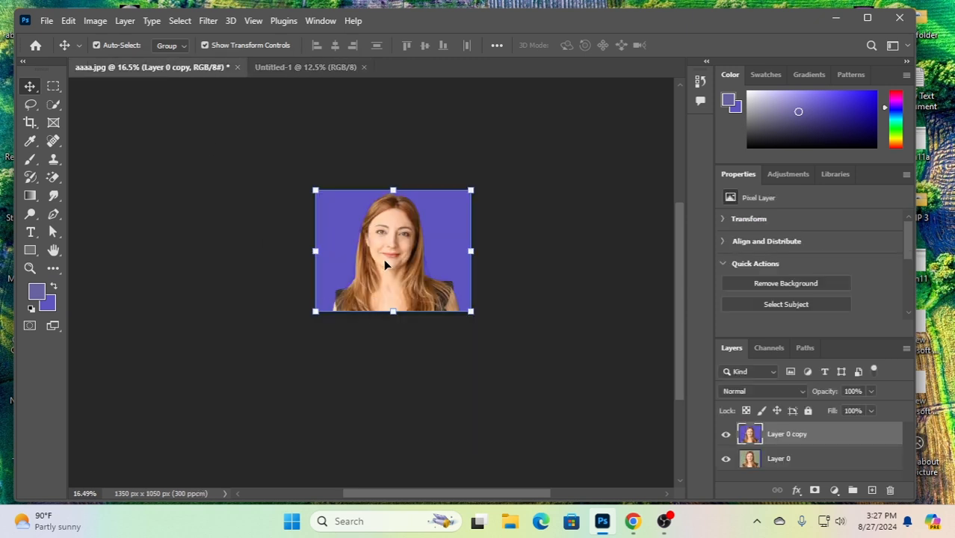
drag(385, 260, 377, 282)
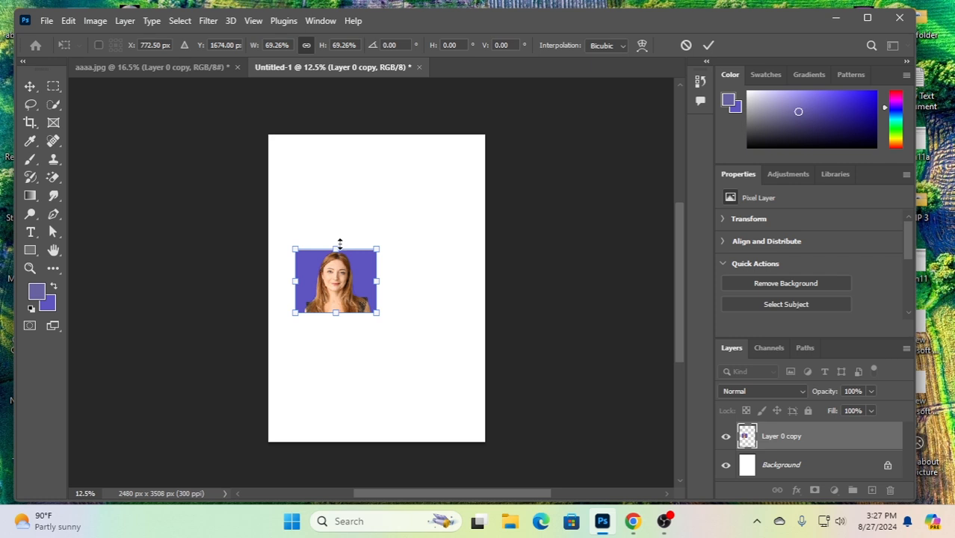
Scale the placed portrait to about 81.4% and position it against the page's top edge, slightly in from the left edge
drag(336, 247, 337, 239)
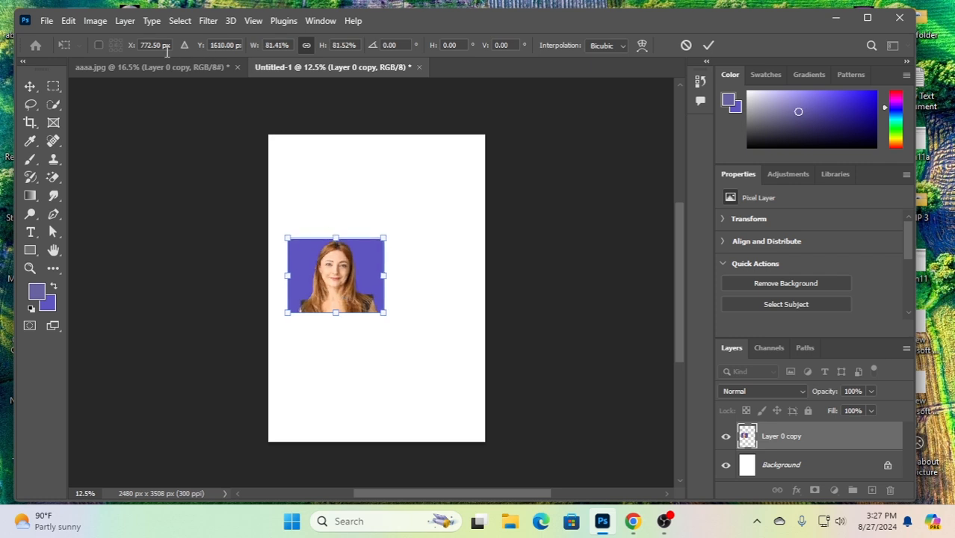
drag(334, 279, 315, 180)
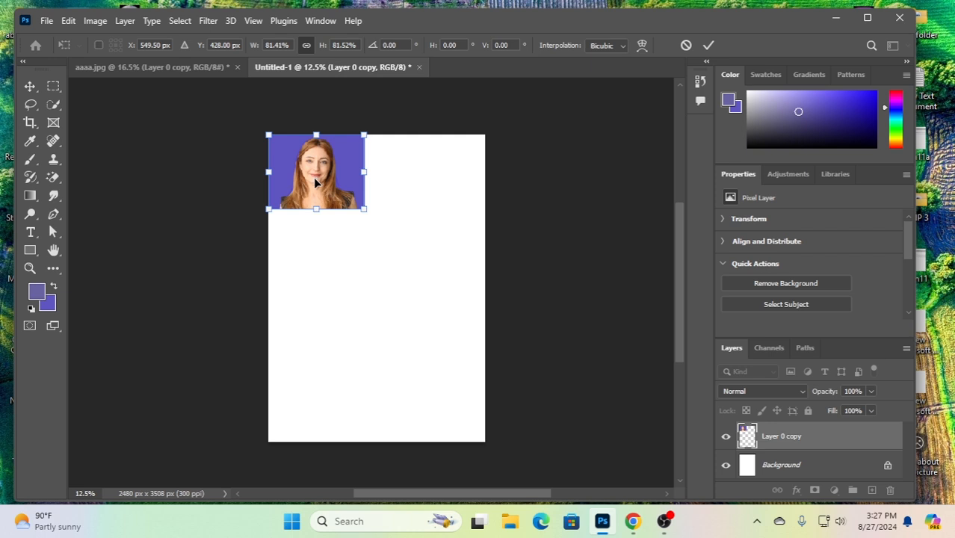
drag(325, 177, 330, 180)
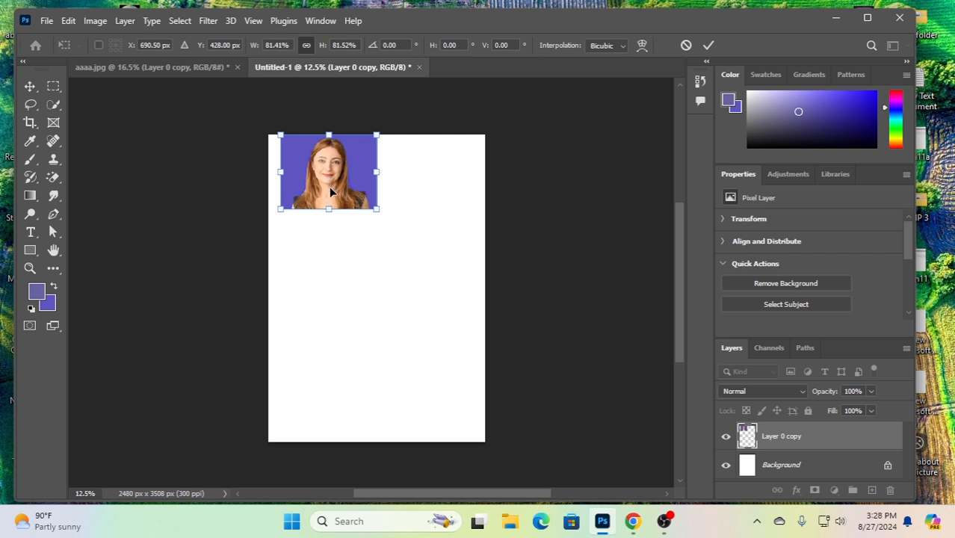
drag(325, 178, 401, 175)
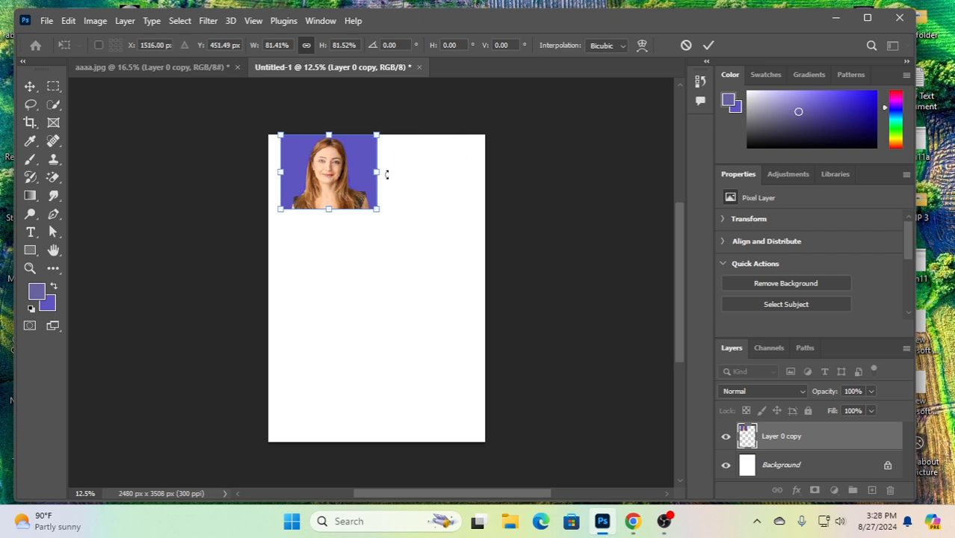
click(31, 87)
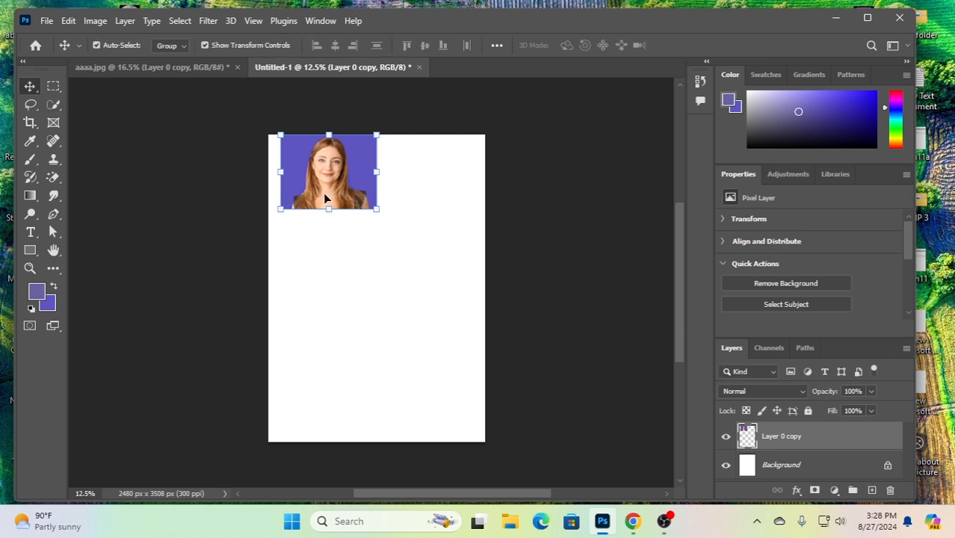
Duplicate the portrait across and down the A4 page to form two columns of four photos with narrow gaps between them
drag(324, 172, 423, 176)
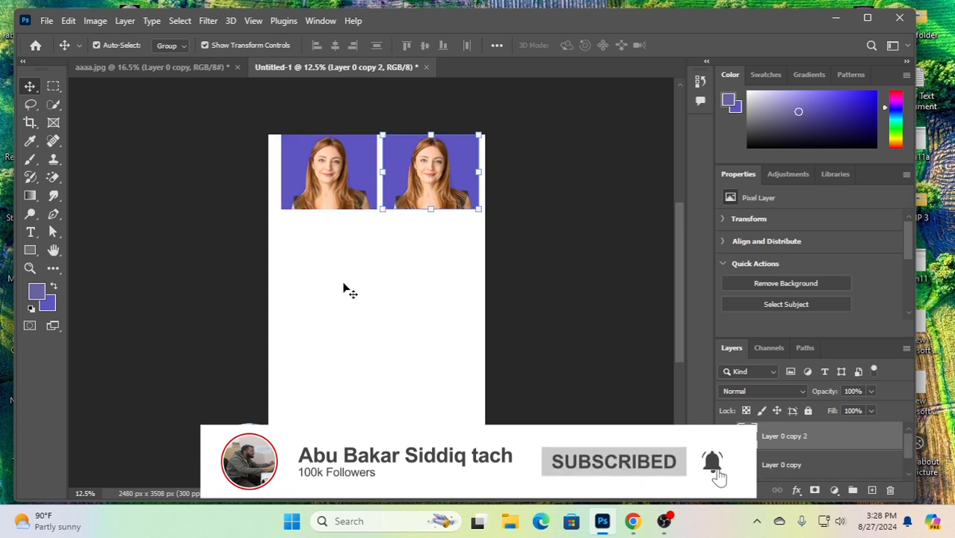
drag(304, 245, 451, 166)
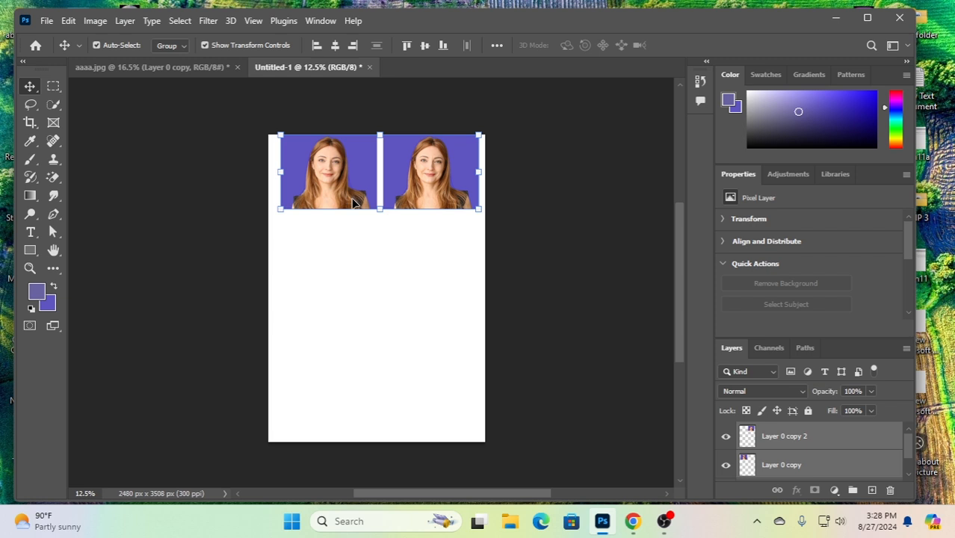
drag(353, 172, 345, 248)
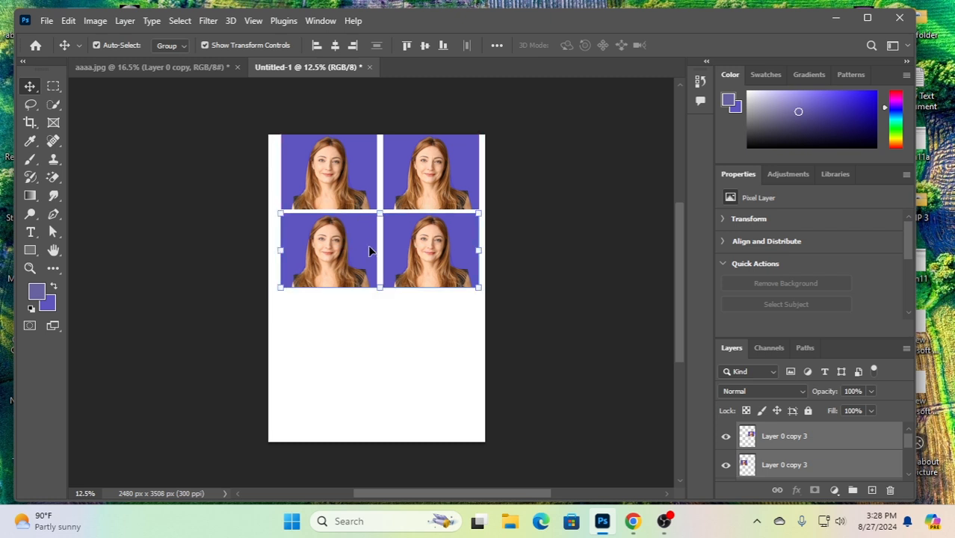
drag(299, 308, 453, 156)
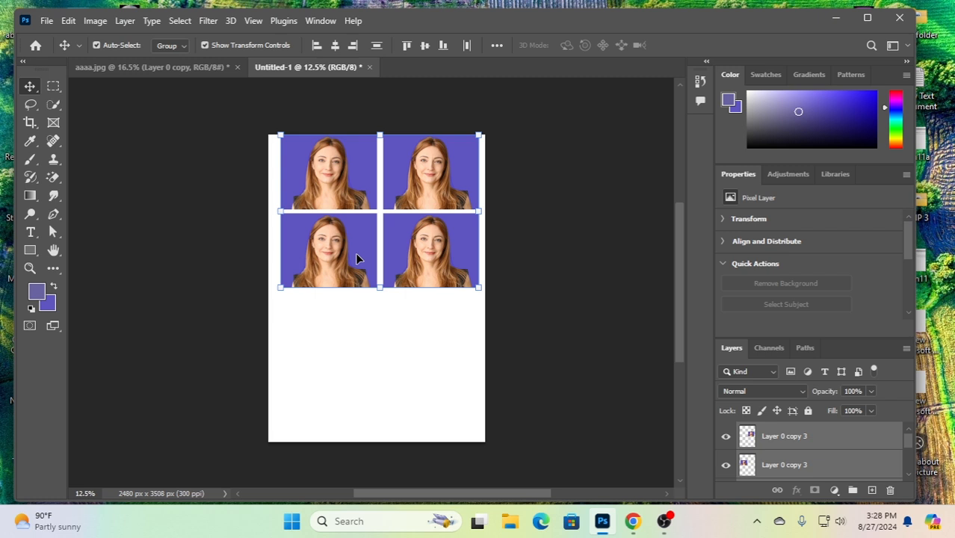
drag(358, 254, 359, 405)
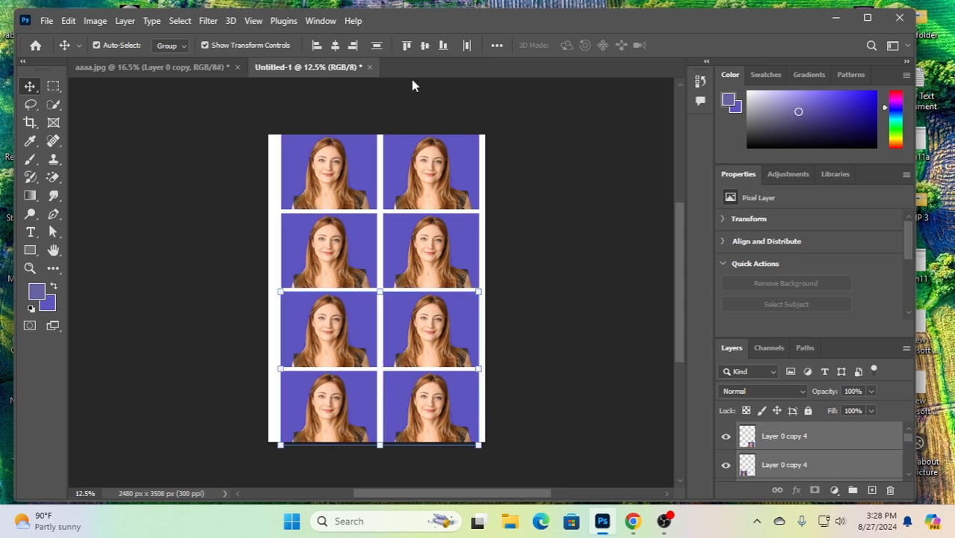